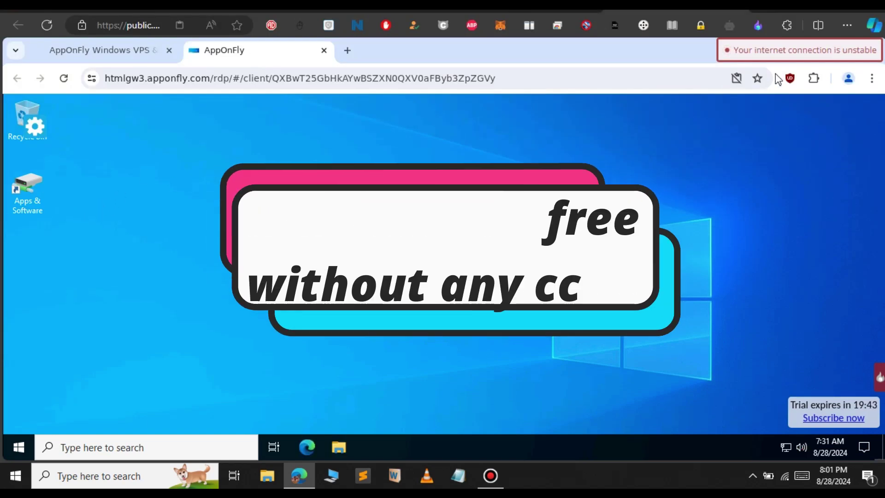
In the remote Edge address bar, replace fast.com and search for 'adnroid studio download'.
click(18, 267)
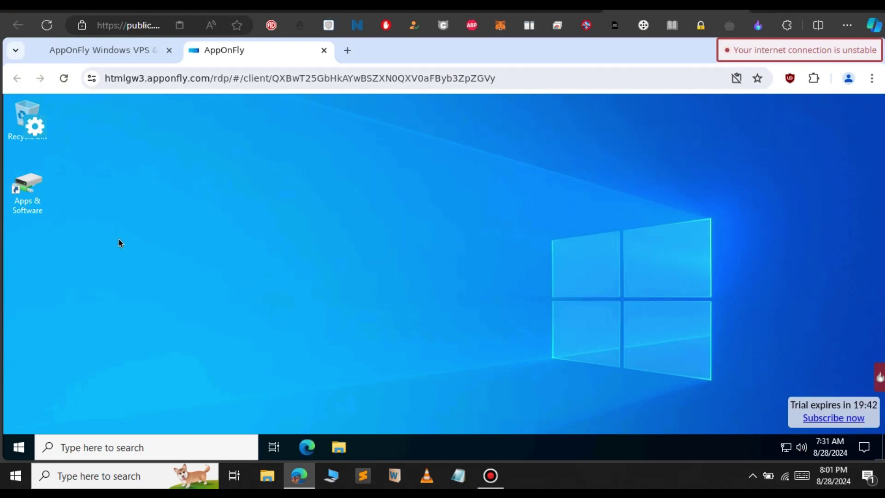
right_click(90, 241)
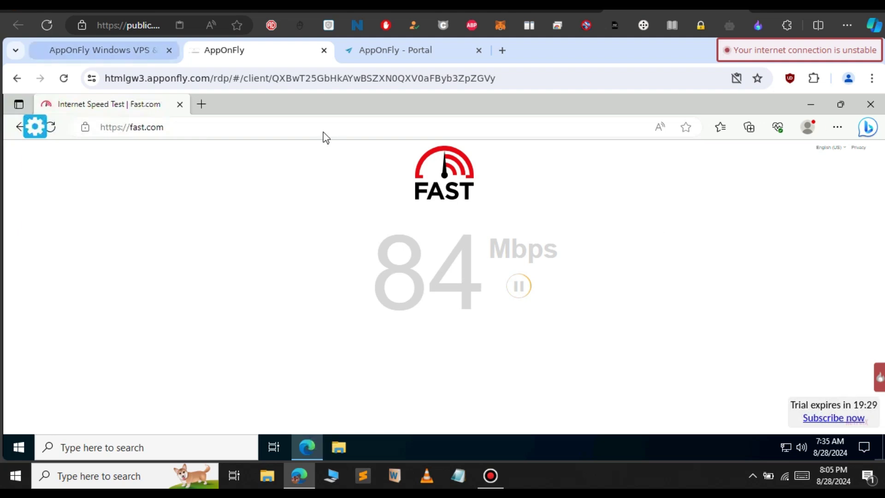
click(426, 135)
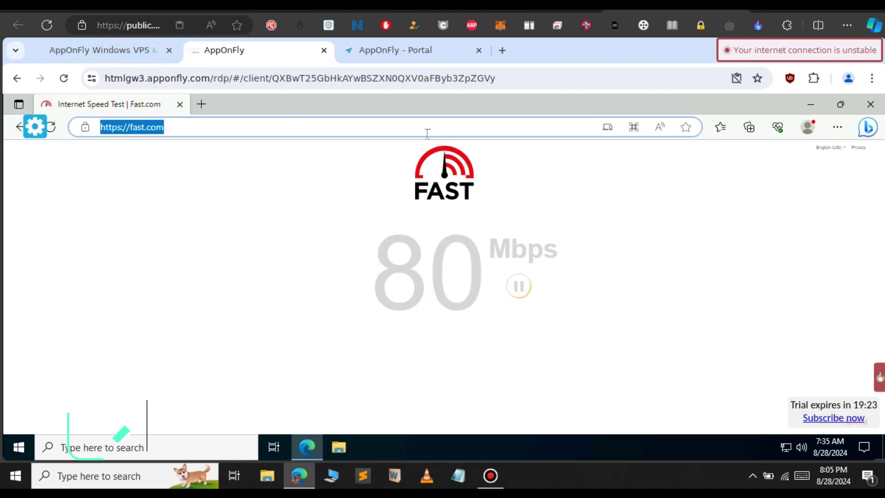
text(adnroid studio)
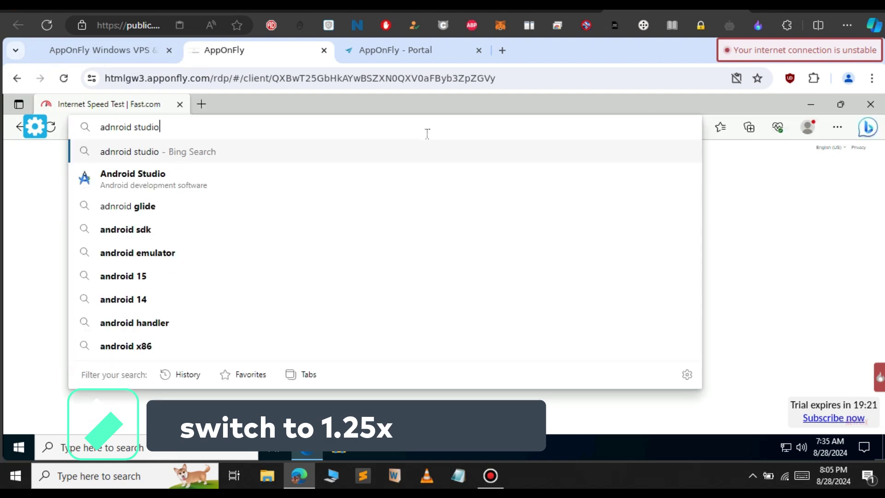
text( download)
key(Return)
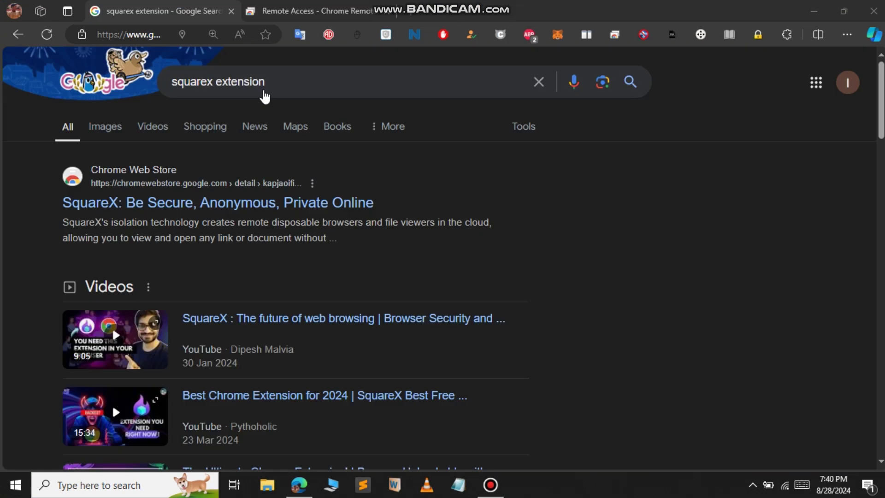
Open the SquareX extension listing from the 'squarex extension' search results.
click(274, 87)
triple_click(274, 86)
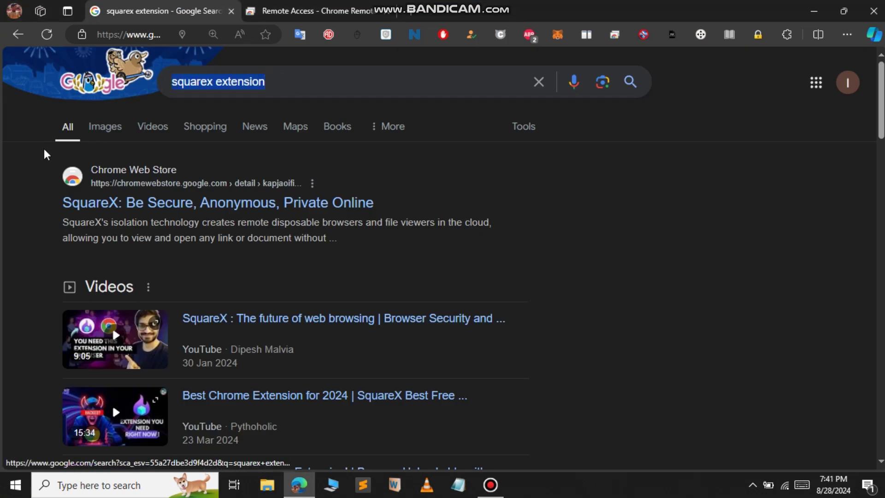
click(41, 168)
click(234, 213)
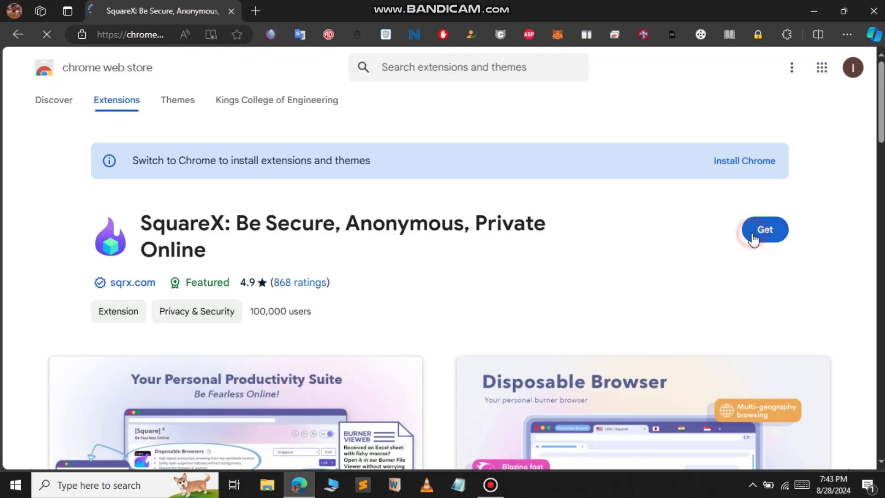
Install the SquareX extension from the Chrome Web Store and dismiss the installed banner.
click(756, 234)
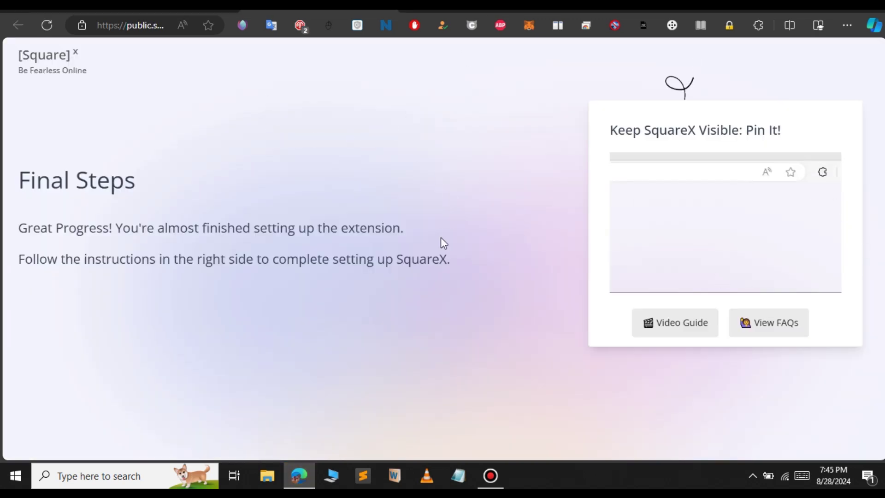
click(191, 9)
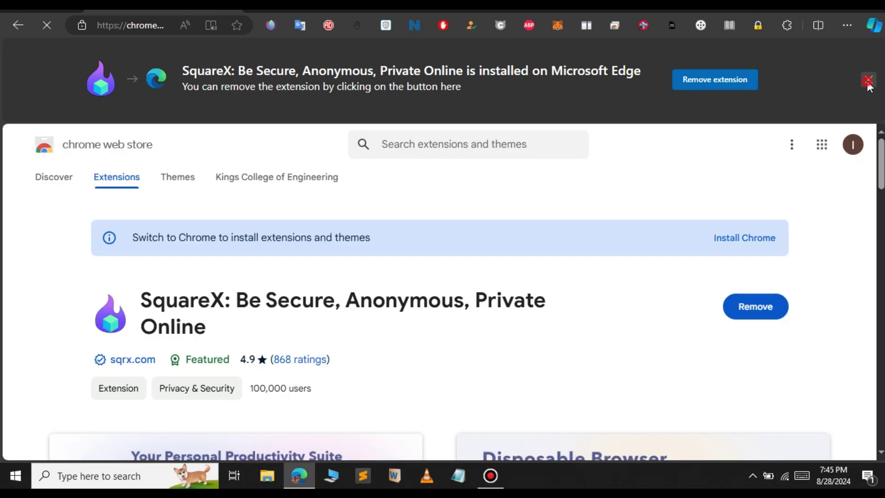
click(867, 80)
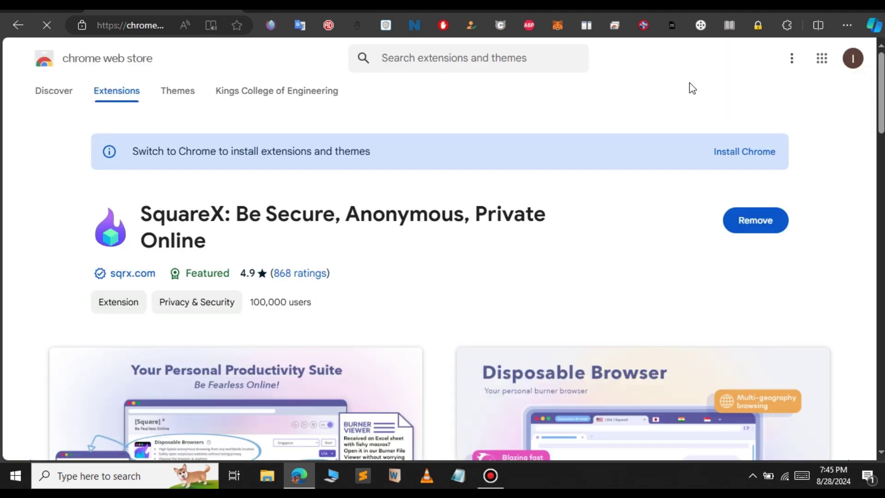
Search the store for 'urb', install Urban VPN Proxy, and close its thank-you page.
click(490, 60)
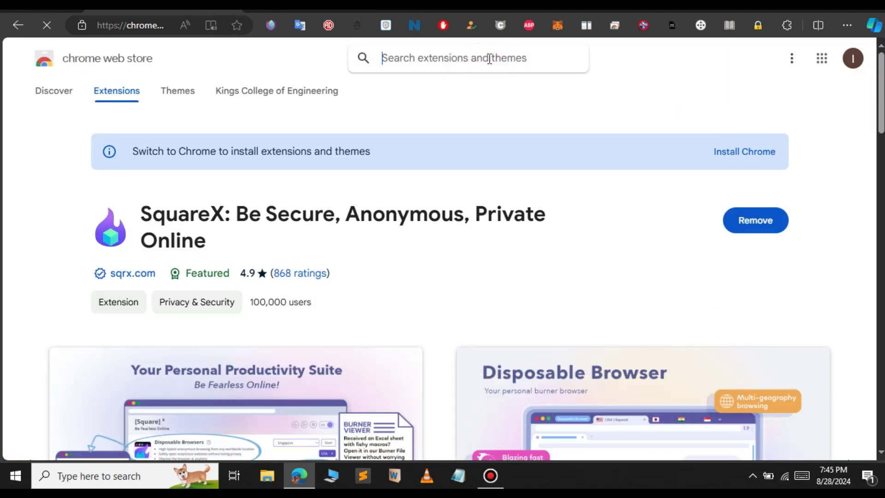
text(urb)
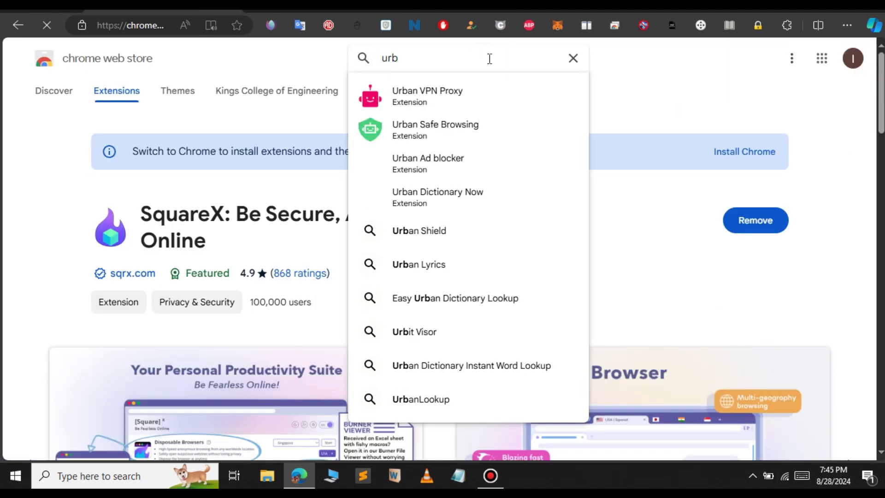
click(438, 94)
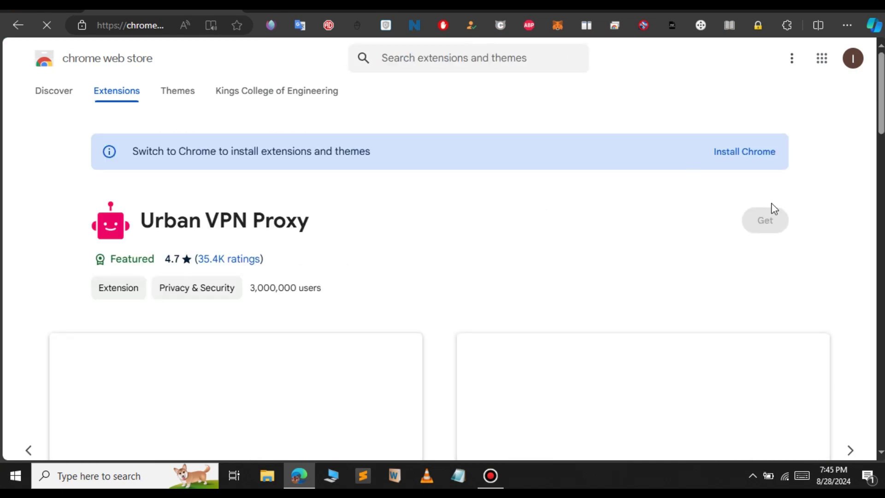
click(768, 217)
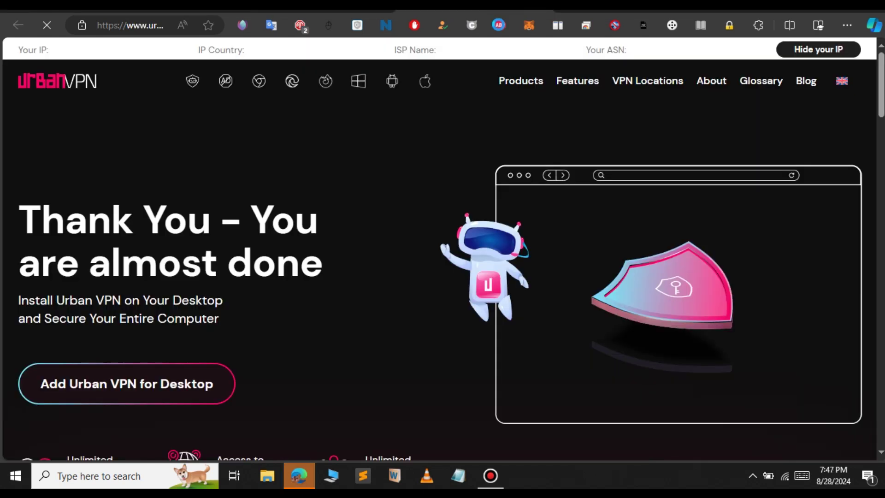
click(712, 181)
key(ctrl+w)
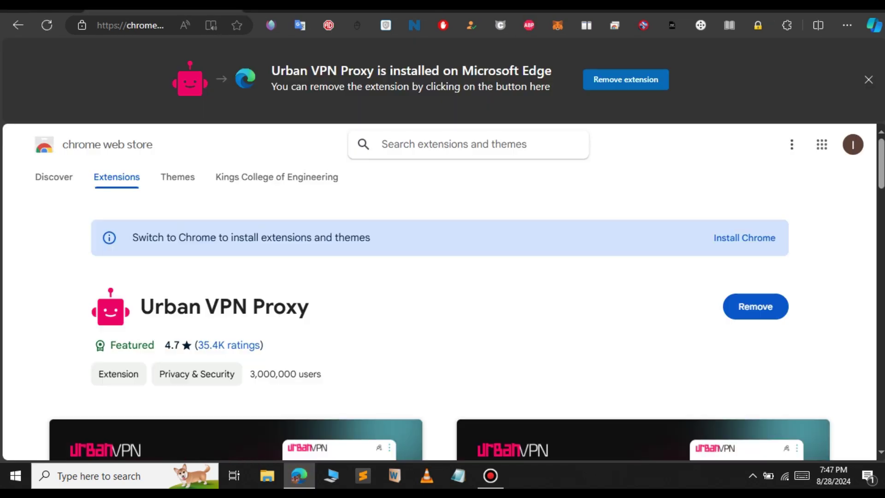
Pin the SquareX extension to the Edge toolbar from the Extensions menu.
click(791, 27)
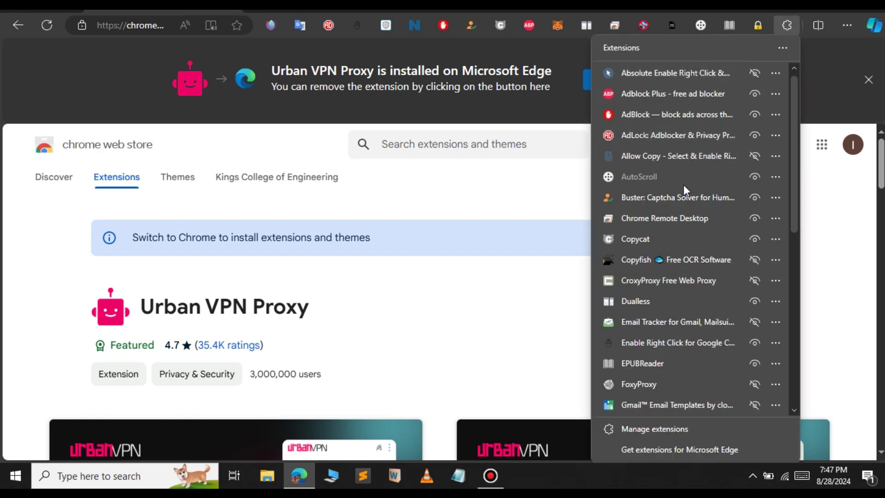
scroll(684, 186, down, 5)
scroll(676, 198, down, 1)
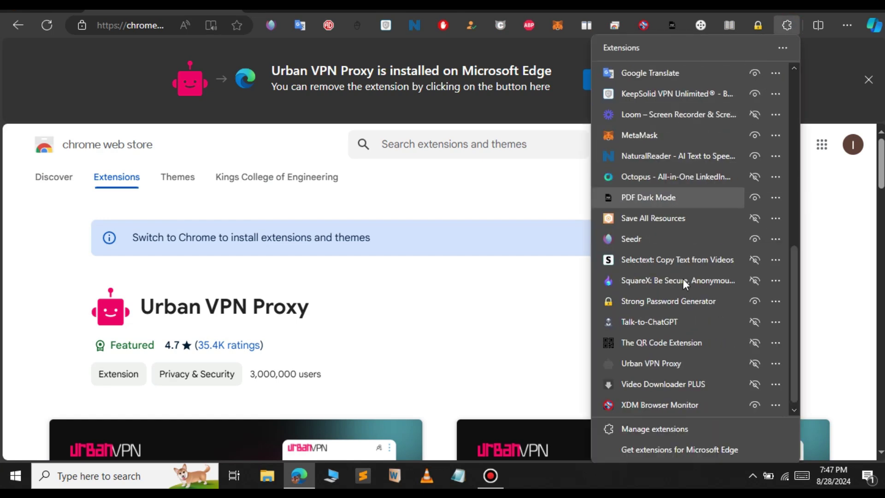
click(755, 364)
scroll(692, 359, up, 3)
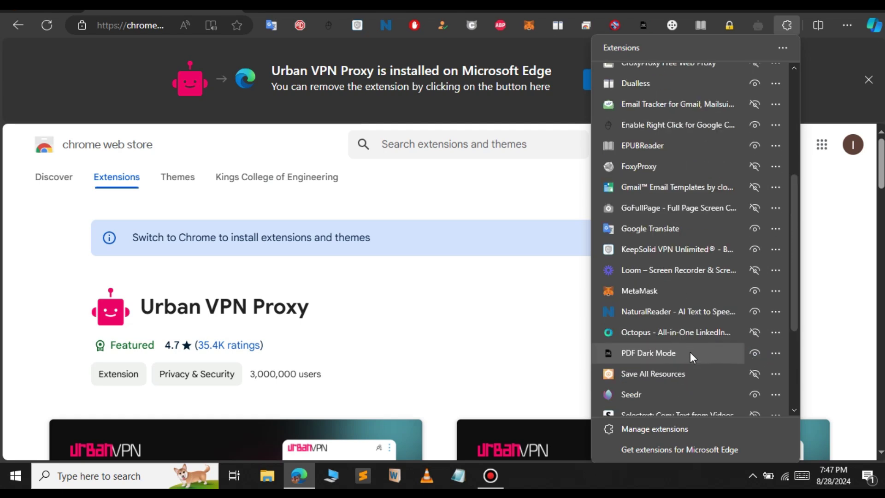
click(755, 25)
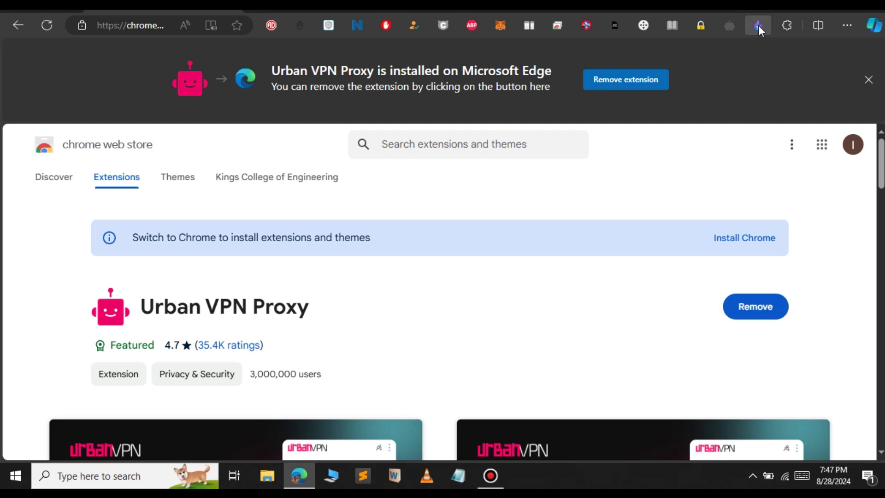
Start SquareX onboarding from its toolbar popup to reach the account sign-up form.
click(758, 26)
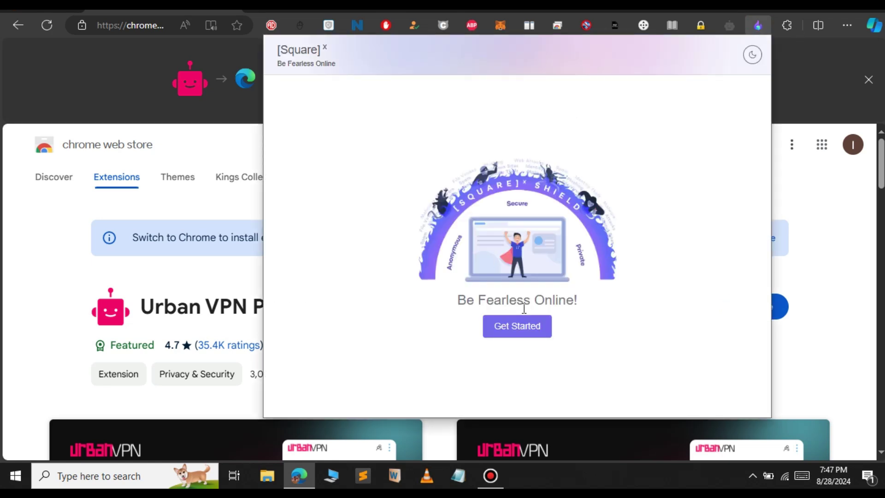
click(519, 329)
click(397, 296)
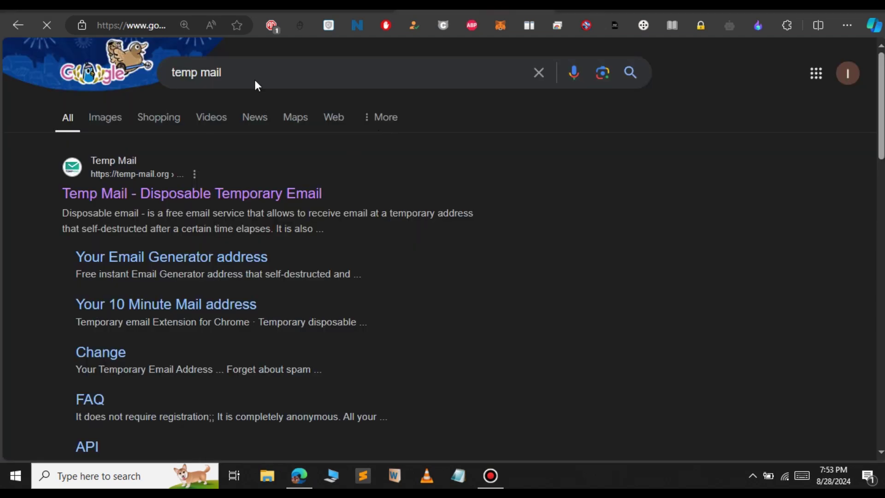
Copy a disposable Temp Mail address and submit it as the SquareX sign-up email.
click(128, 194)
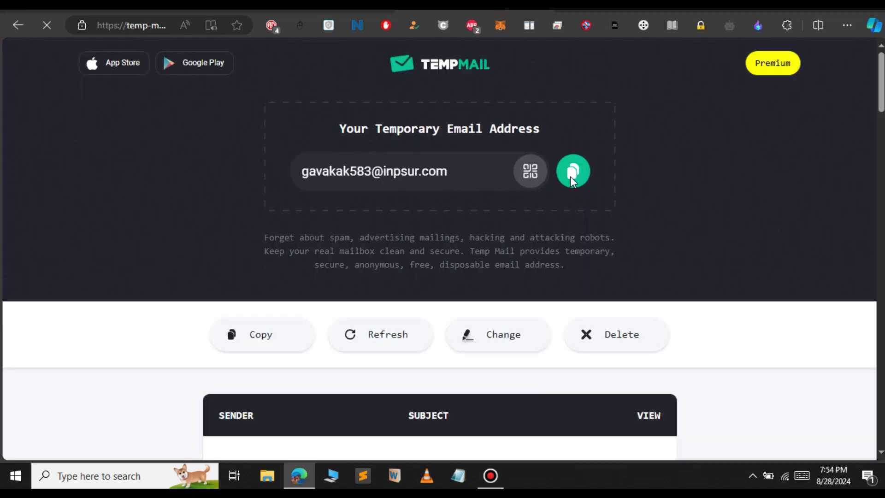
click(572, 173)
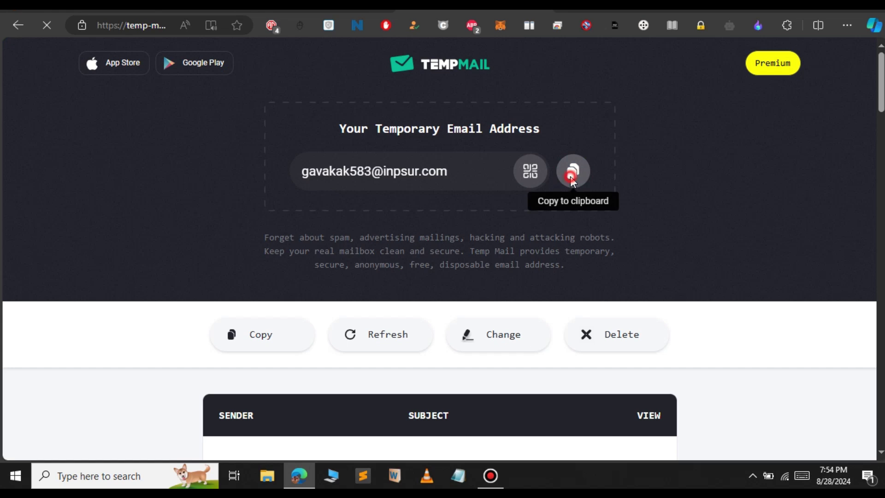
click(330, 12)
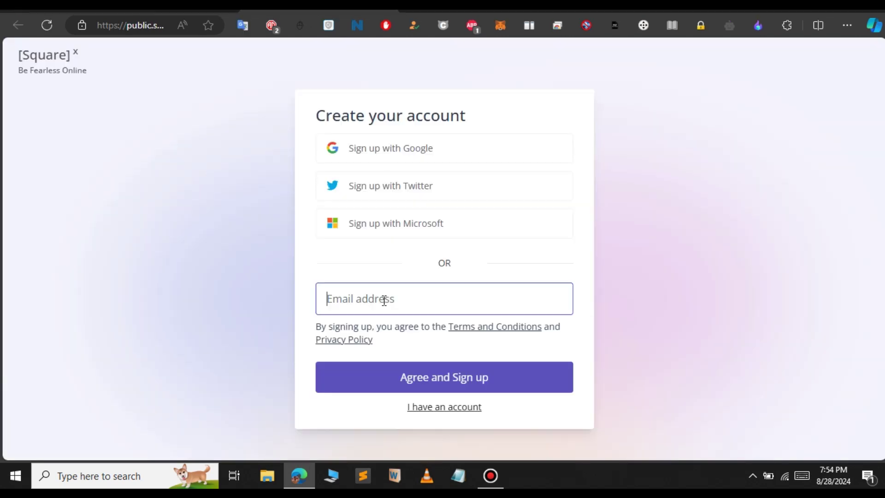
click(384, 300)
key(ctrl+v)
key(Return)
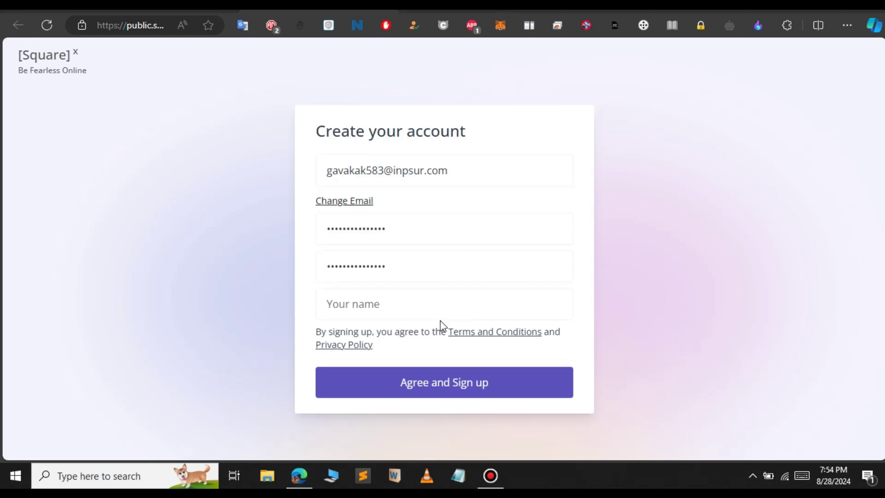
Enter the account holder's name and submit the SquareX sign-up form.
click(438, 304)
text(Kumaresan)
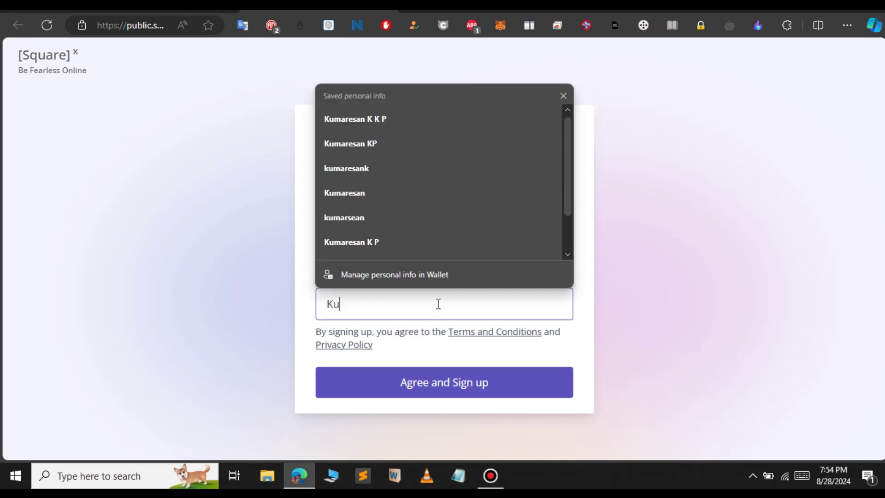
click(467, 385)
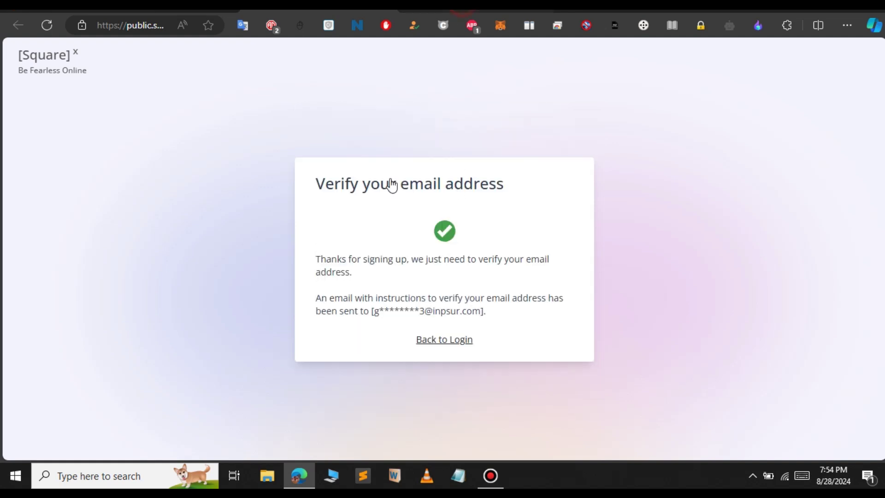
key(ctrl+Tab)
Refresh the Temp Mail inbox and open the SquareX activation email to verify the address.
scroll(335, 251, down, 7)
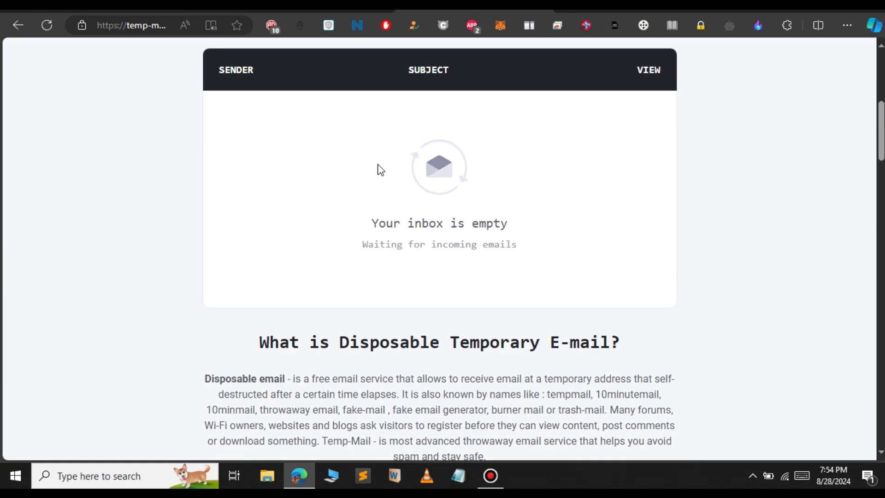
scroll(379, 168, up, 4)
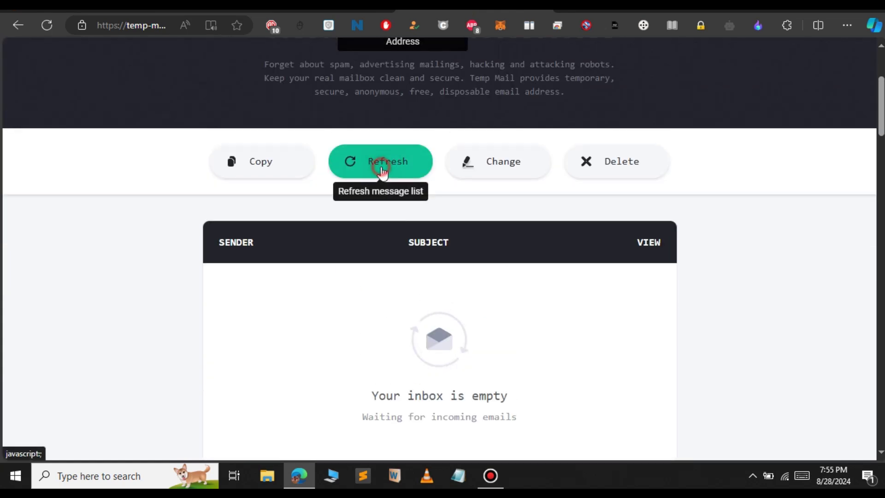
click(380, 174)
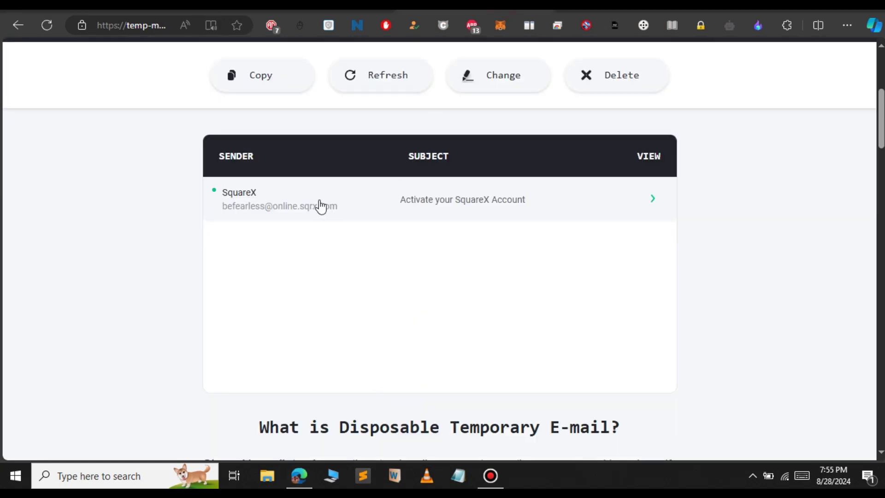
click(391, 208)
scroll(428, 249, down, 7)
scroll(429, 248, up, 4)
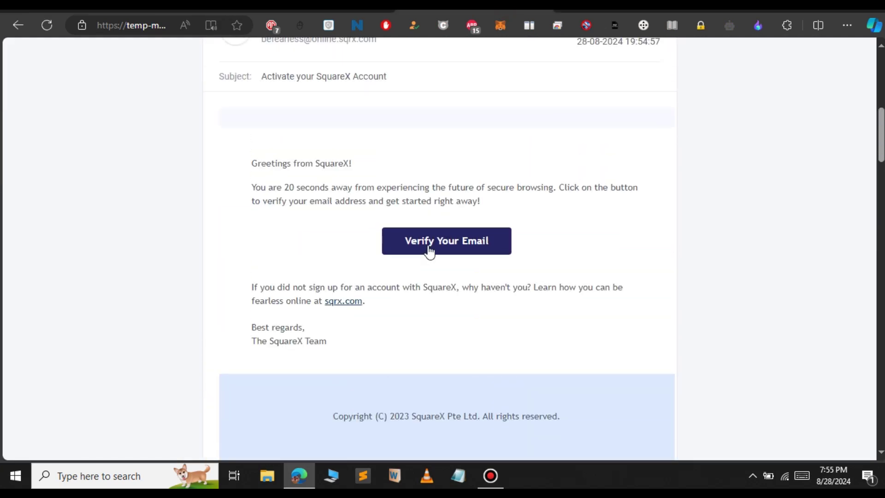
scroll(500, 210, up, 2)
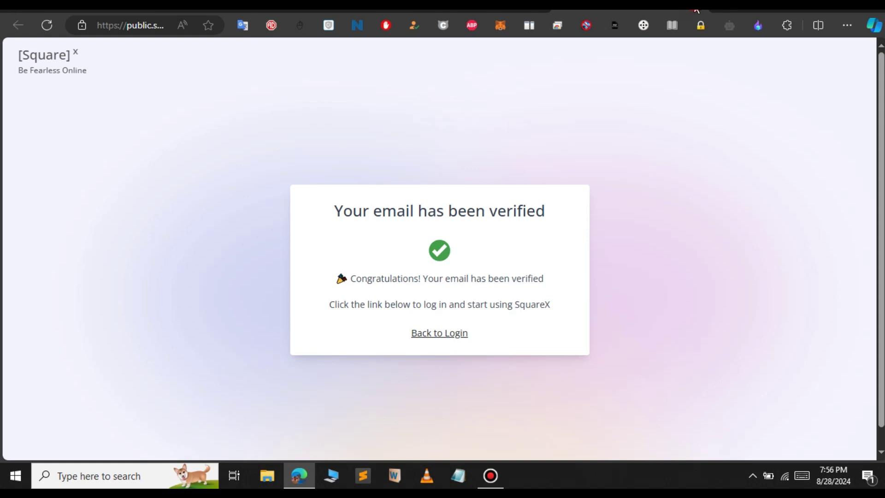
Log in to SquareX from the extension with the temporary email and account password.
click(452, 11)
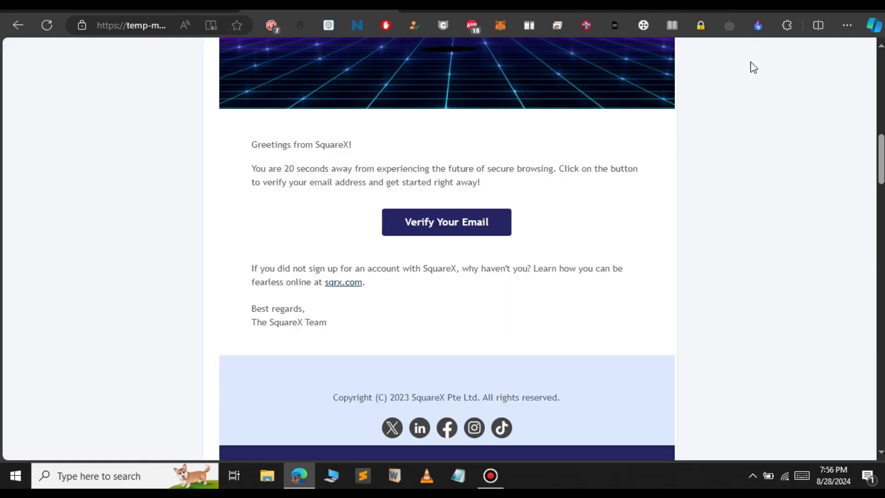
click(757, 26)
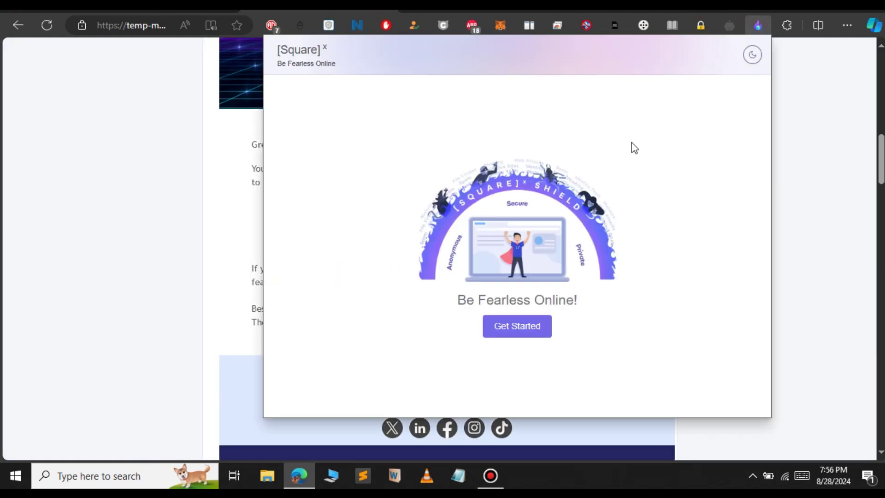
click(514, 332)
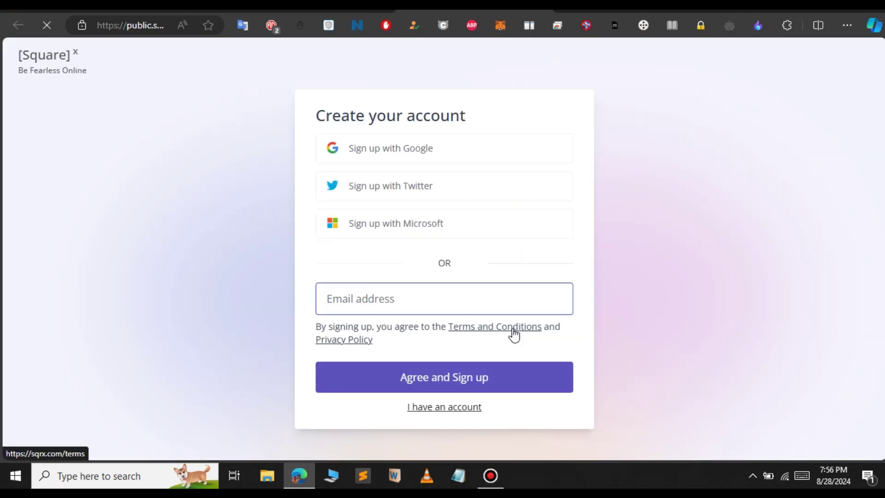
click(420, 305)
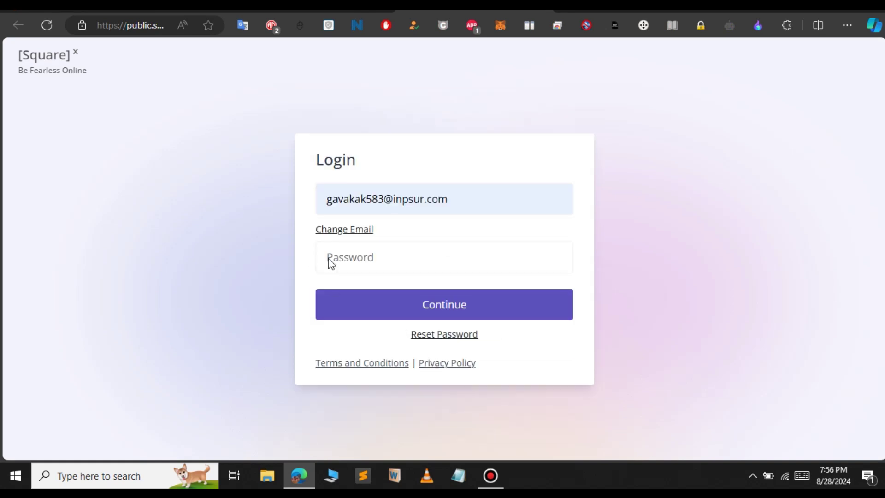
click(355, 260)
key(ctrl+v)
click(465, 300)
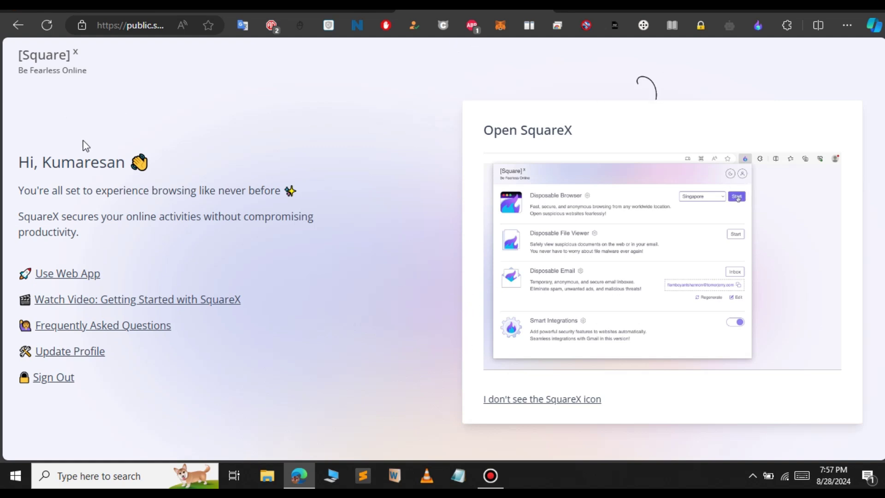
Launch a SquareX disposable browser with Australia as the browsing location.
click(760, 27)
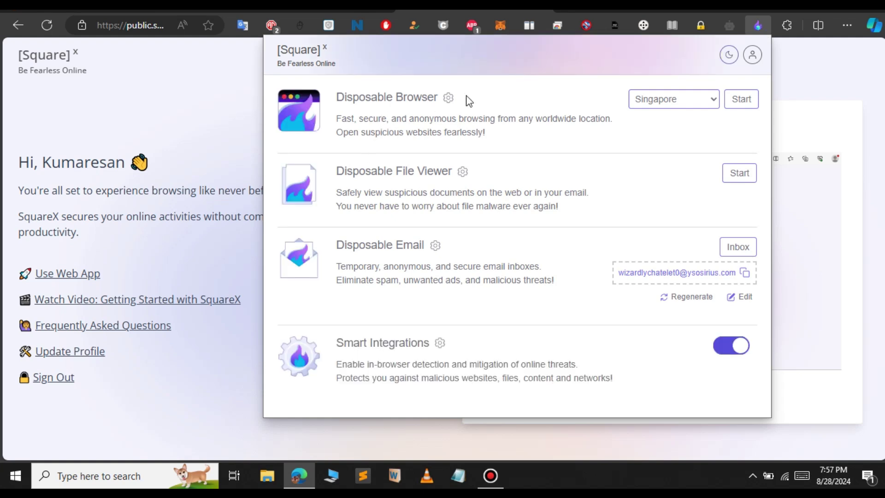
drag(334, 94, 606, 105)
click(586, 107)
click(656, 107)
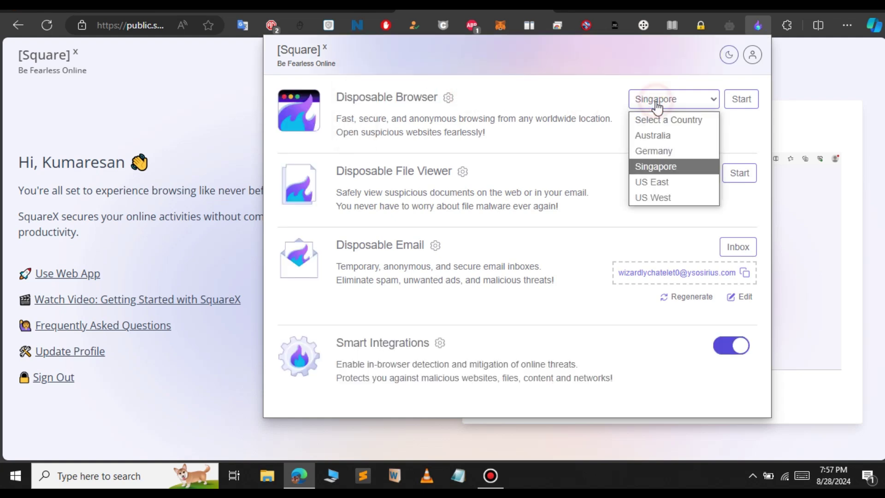
click(661, 138)
click(742, 102)
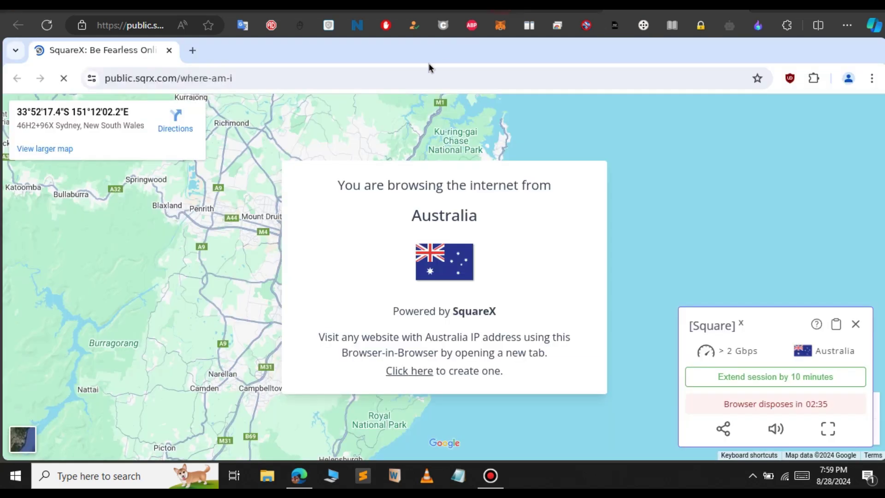
click(391, 81)
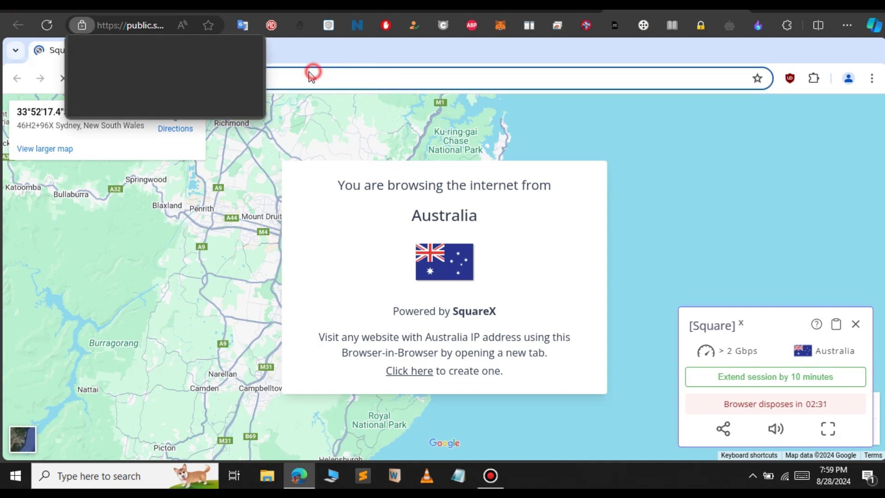
Load fast.com in the disposable browser, reaching 870 Mbps, and minimize the floating panel.
text(fast.com)
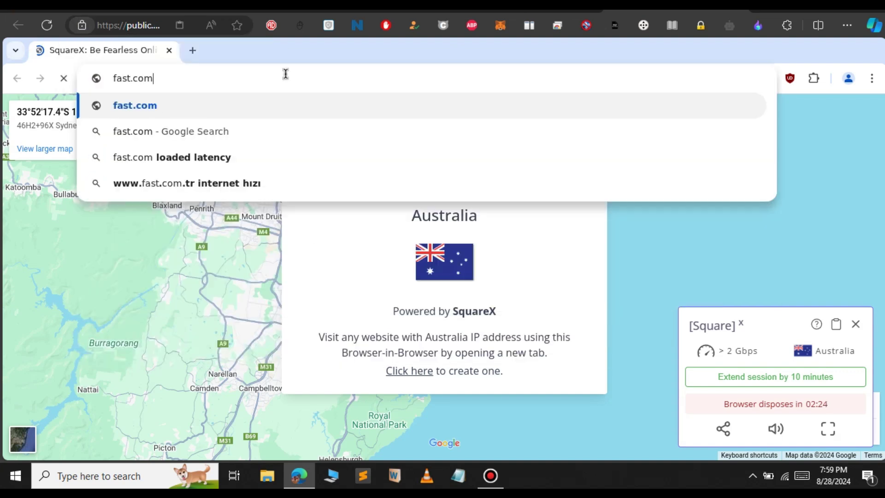
key(Return)
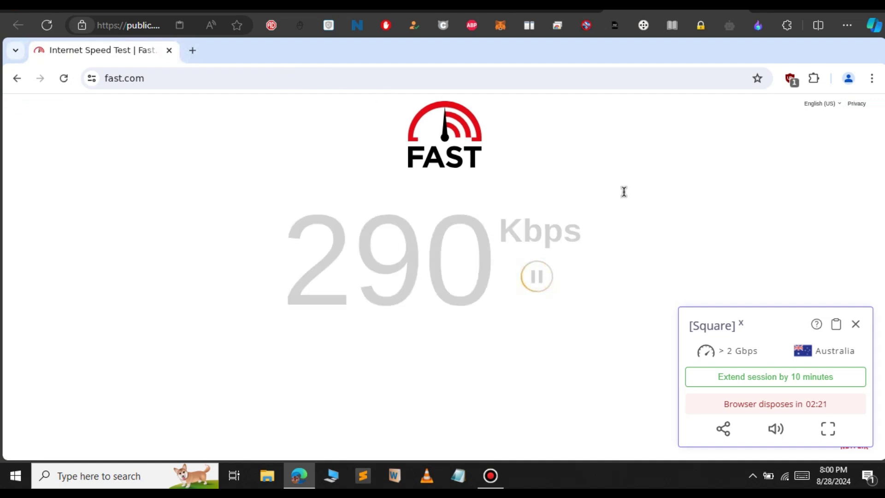
click(184, 78)
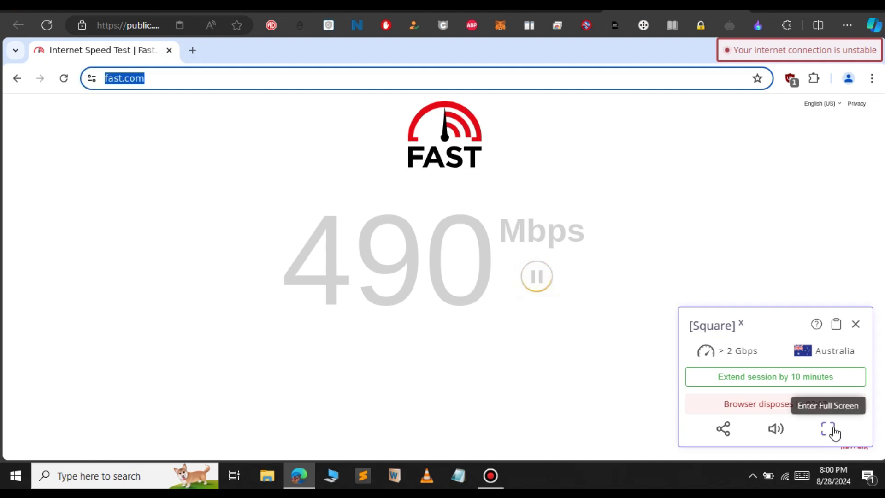
click(855, 324)
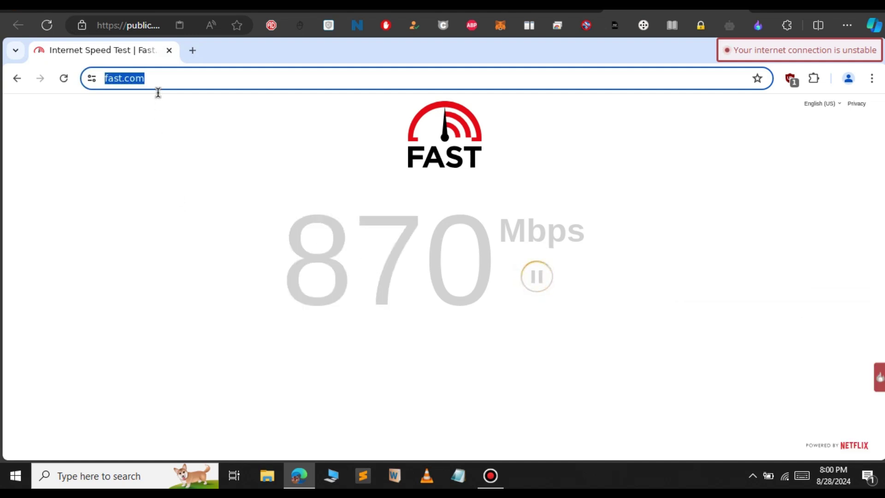
Search Google for 'apponfly' and open the AppOnFly website.
text(appon)
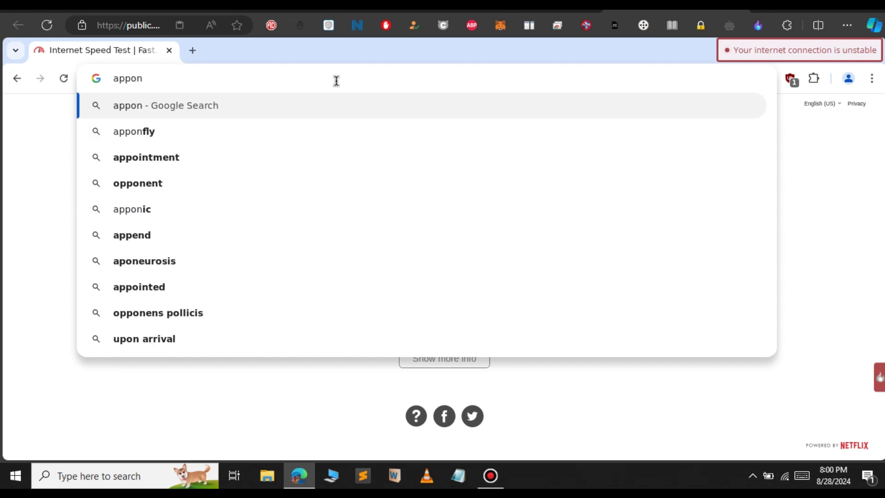
text(fly)
key(Return)
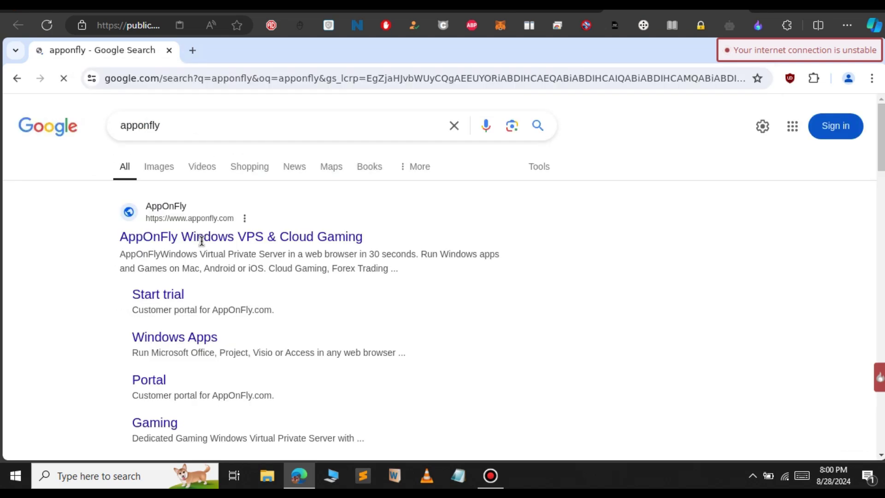
click(198, 241)
click(200, 242)
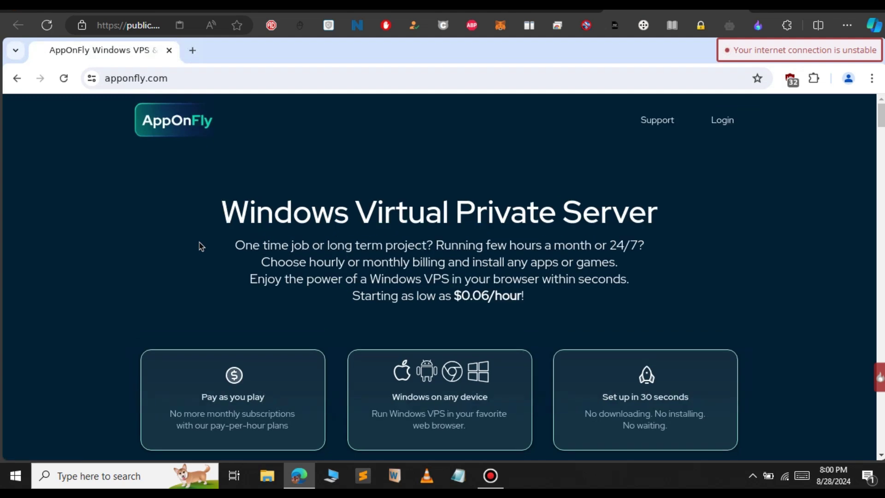
Start the AppOnFly free trial to begin a Windows RDP session.
scroll(201, 245, down, 9)
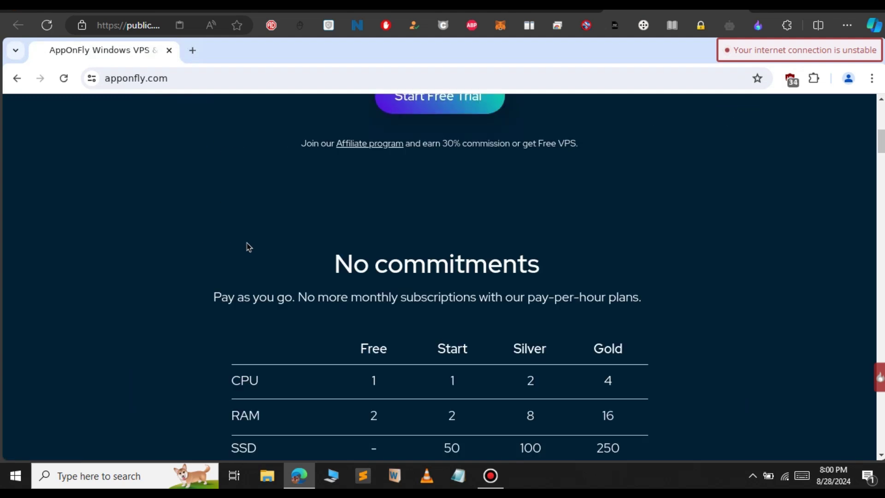
scroll(254, 246, up, 1)
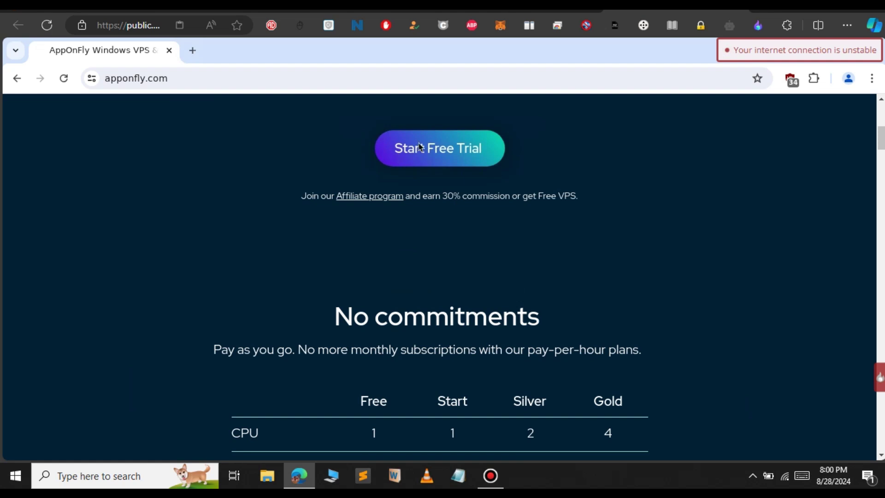
scroll(420, 147, up, 3)
click(426, 311)
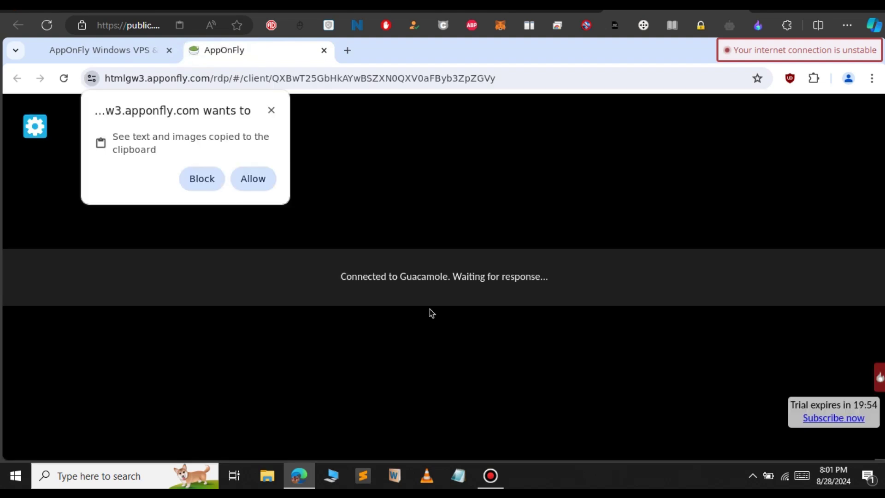
click(203, 182)
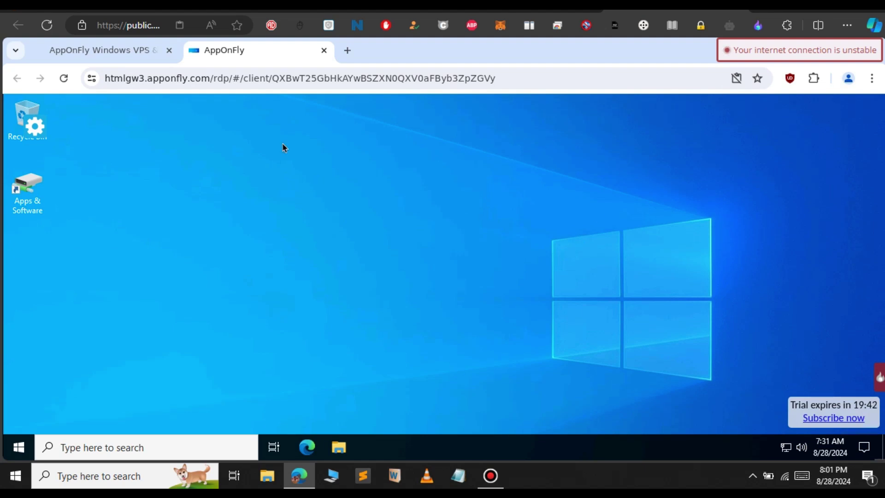
click(91, 241)
right_click(91, 241)
click(32, 199)
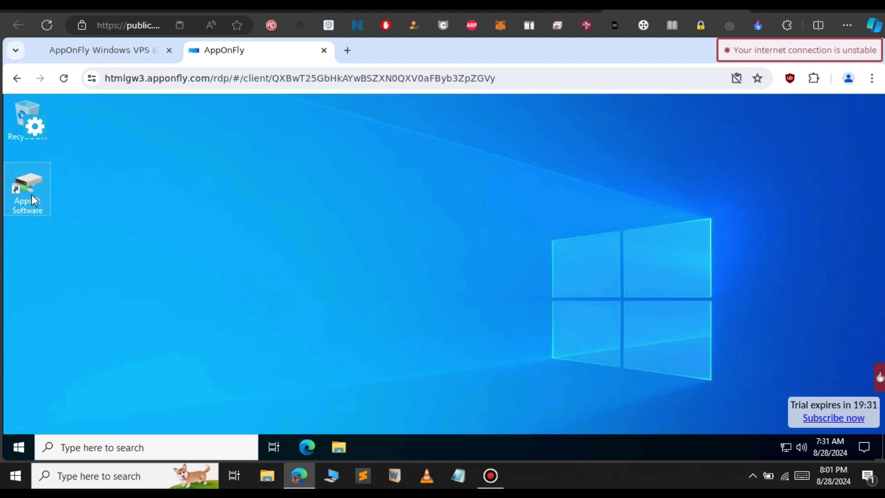
double_click(32, 199)
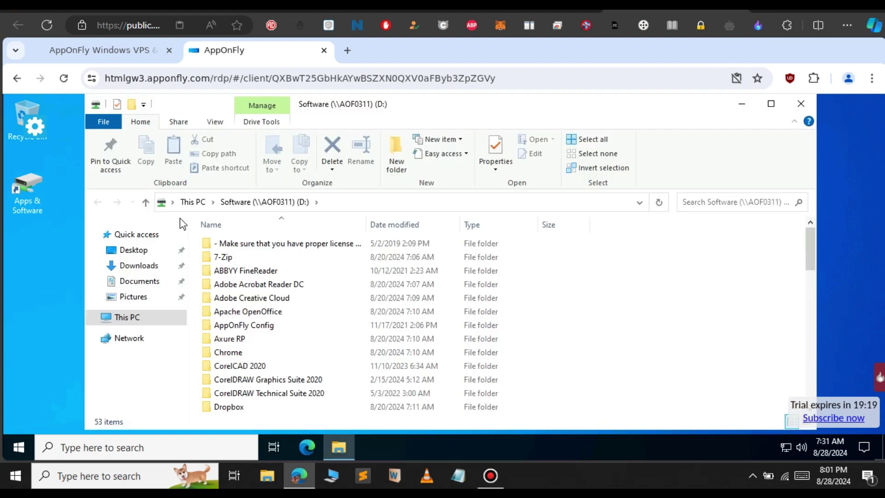
scroll(235, 294, down, 9)
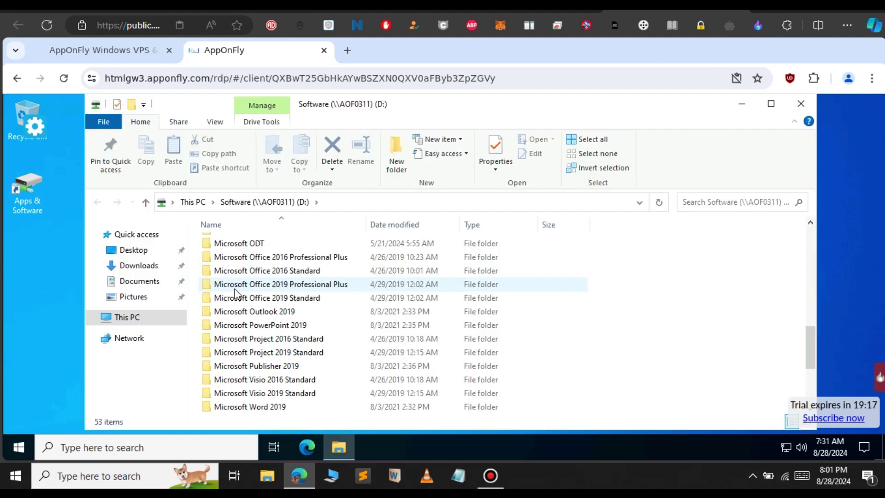
scroll(235, 294, down, 4)
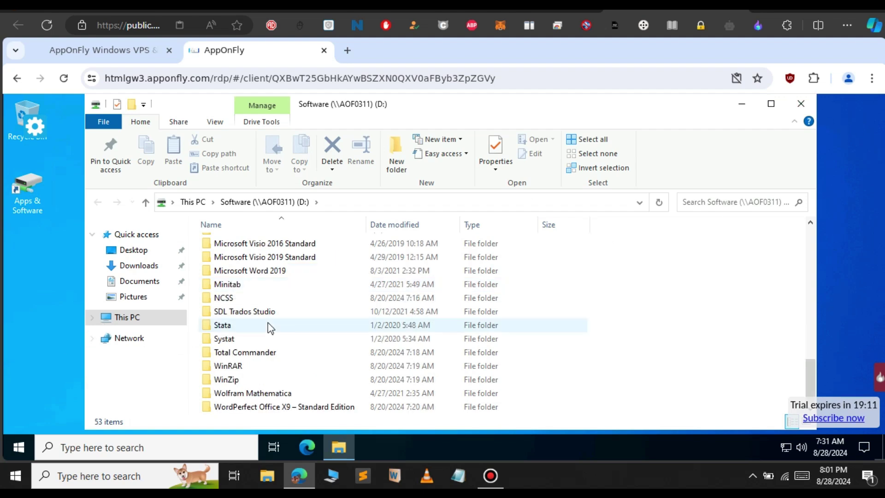
click(800, 105)
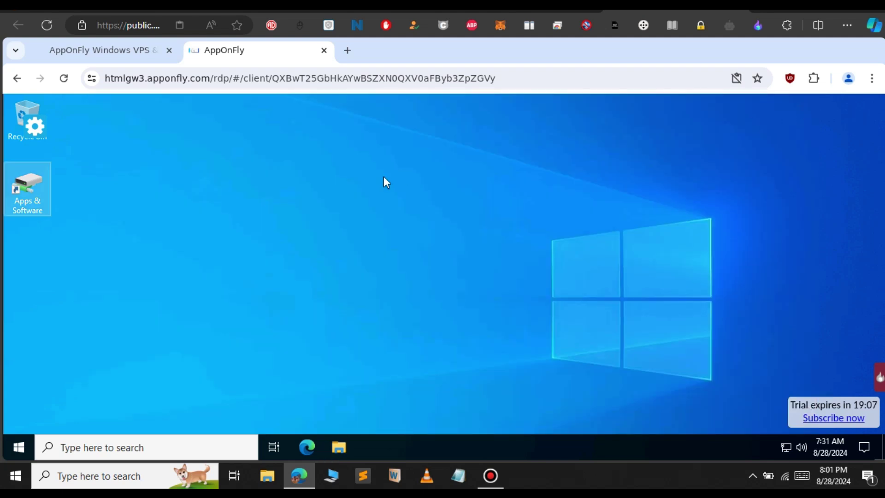
click(17, 444)
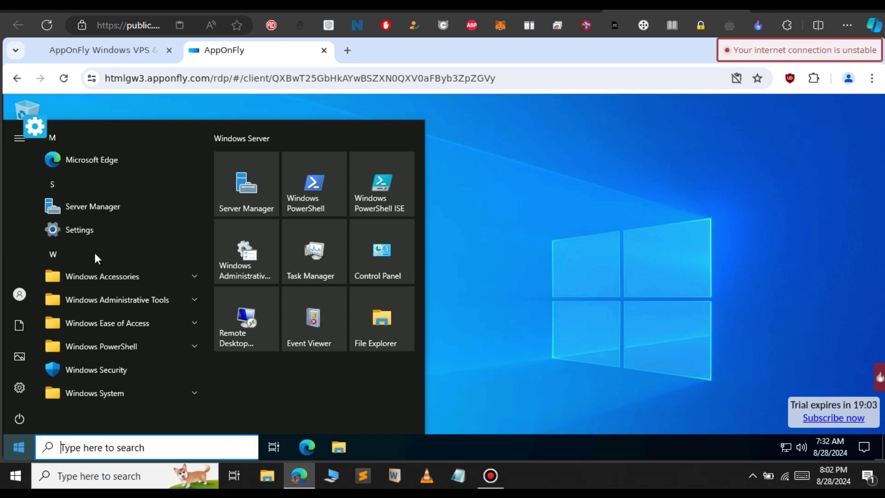
Launch Edge on the remote Windows desktop and load fast.com, testing about 80 Mbps.
scroll(96, 248, down, 1)
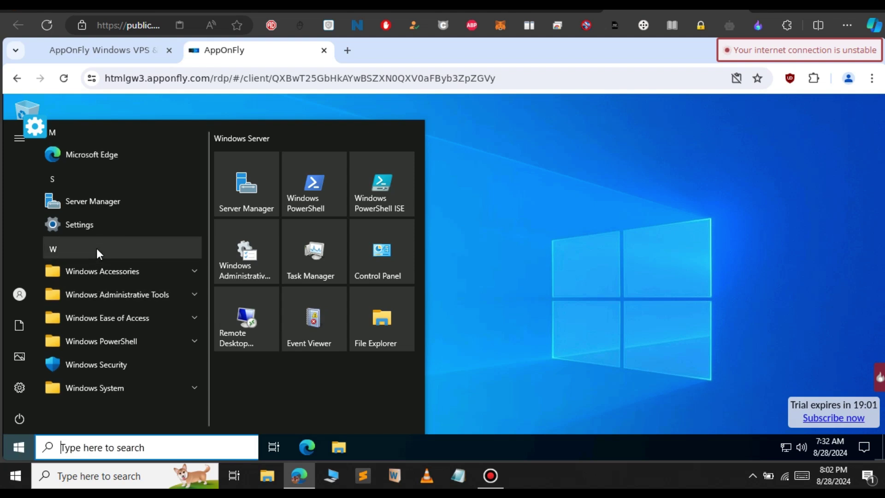
click(85, 157)
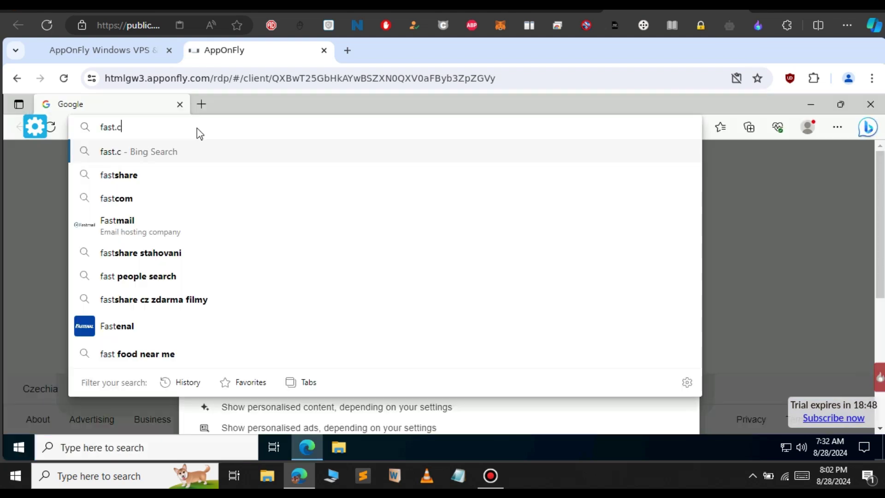
text(om)
key(Return)
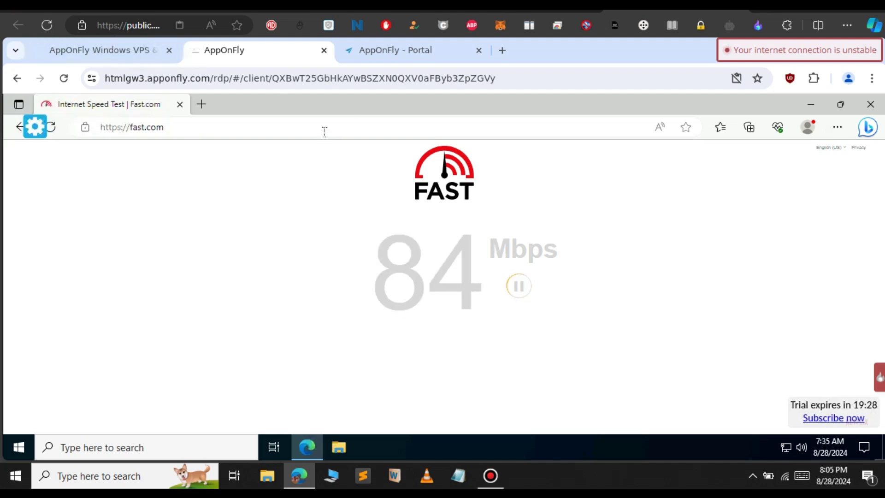
click(427, 135)
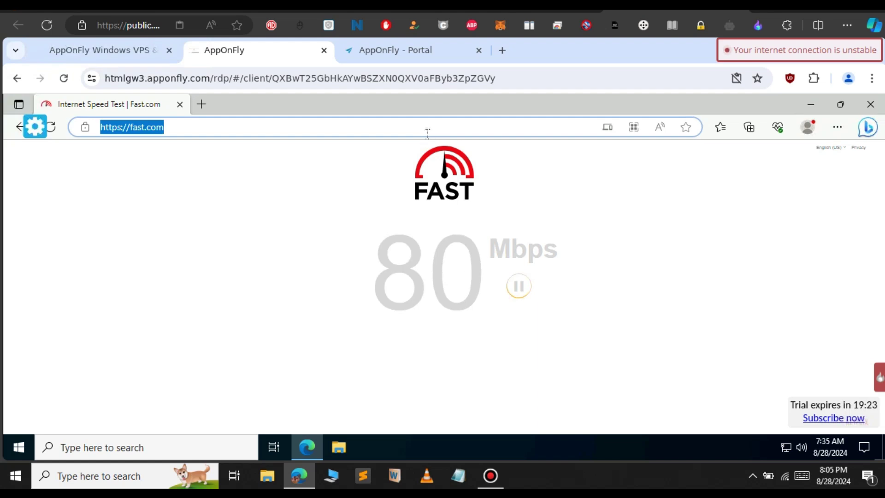
Search 'android studio download' and open the developer.android.com/studio download page.
text(adnroid studio)
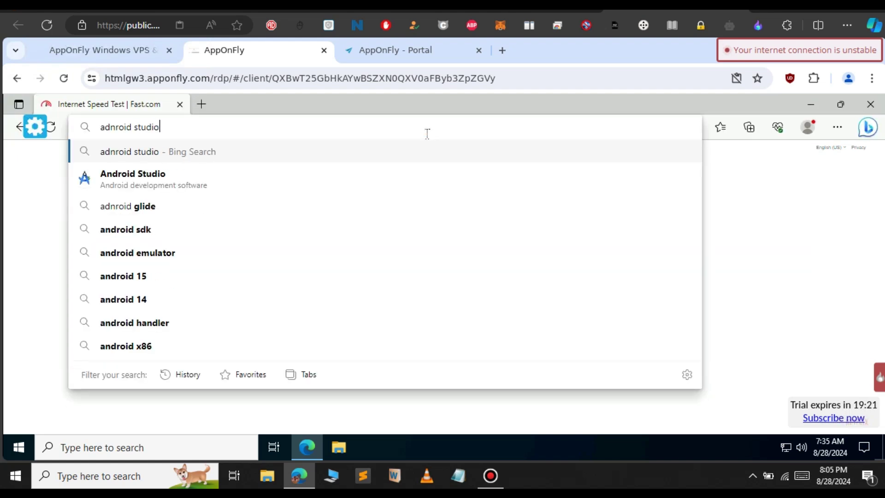
text( download)
key(Return)
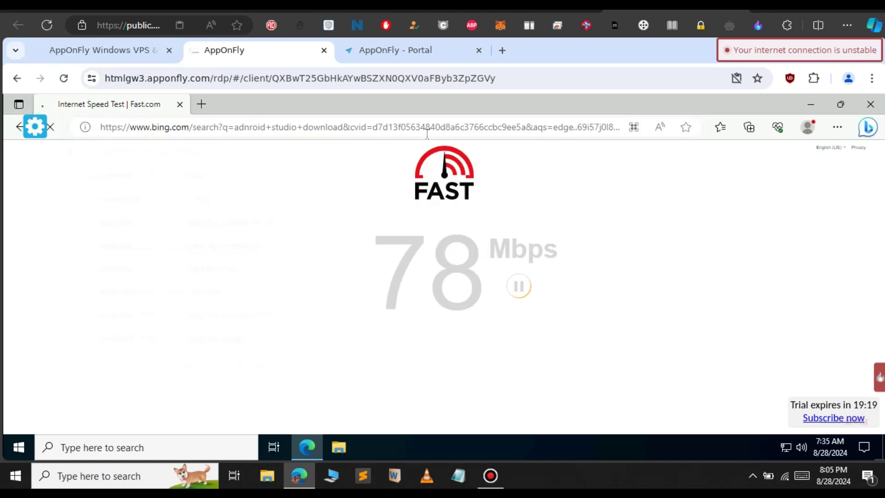
click(213, 367)
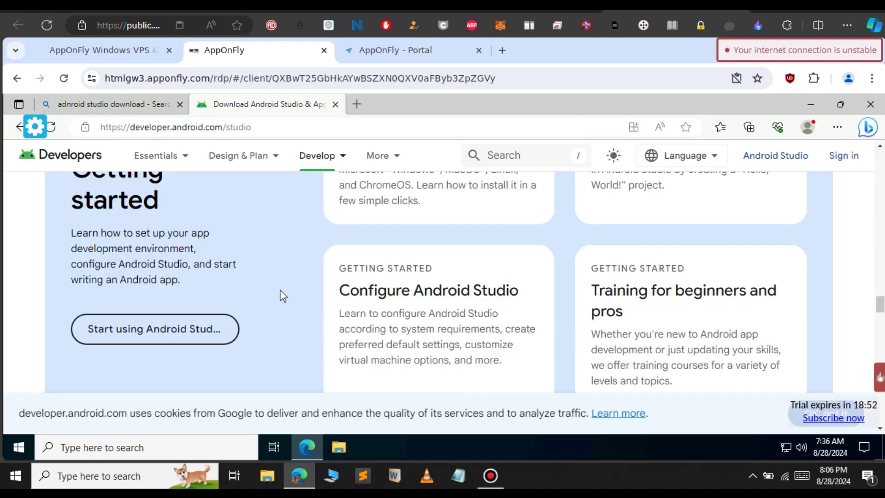
scroll(283, 297, down, 10)
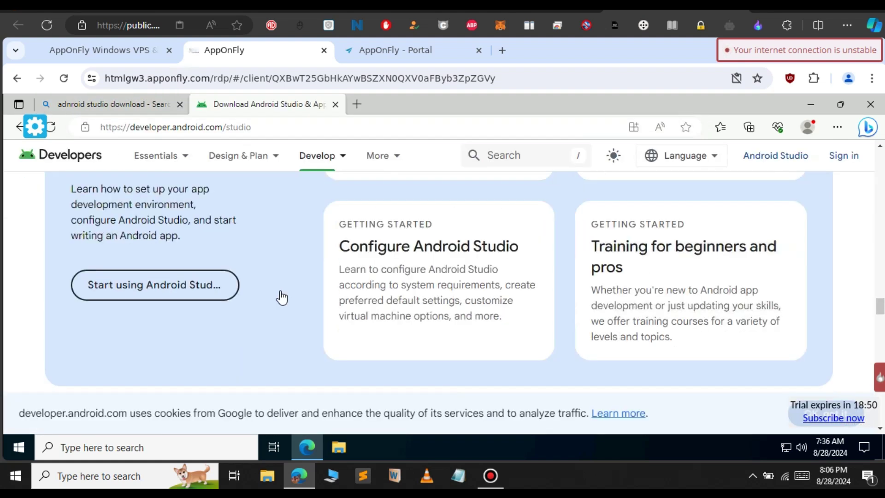
scroll(281, 291, up, 6)
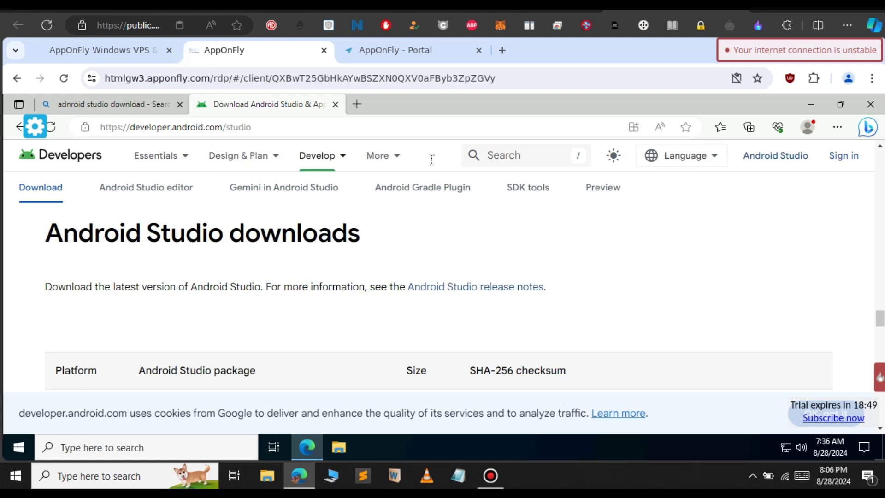
scroll(442, 277, up, 5)
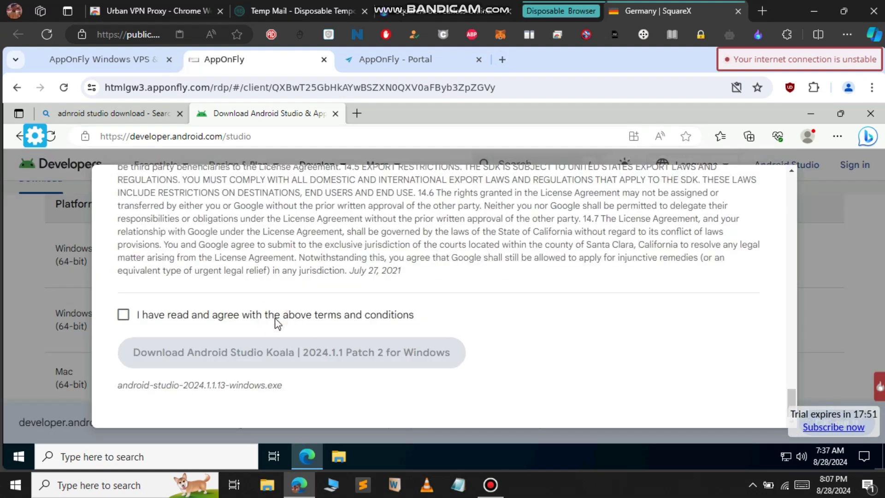
Accept the license and download the 1.1 GB android-studio-2024.1.1.13-windows.exe installer, checking its progress.
click(276, 318)
click(221, 352)
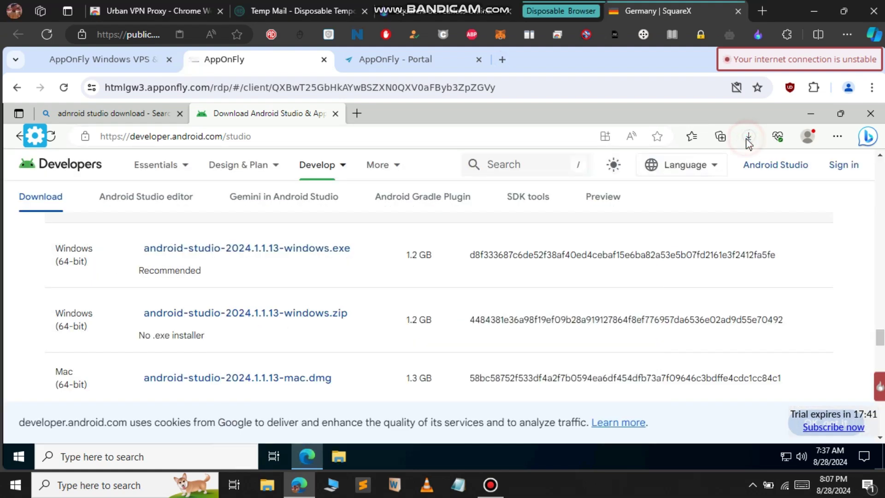
click(748, 138)
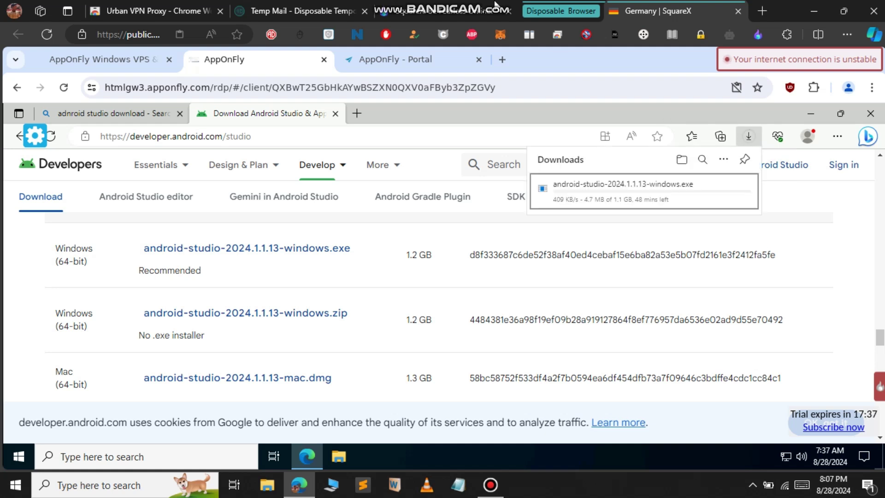
mouse_move(499, 13)
click(349, 134)
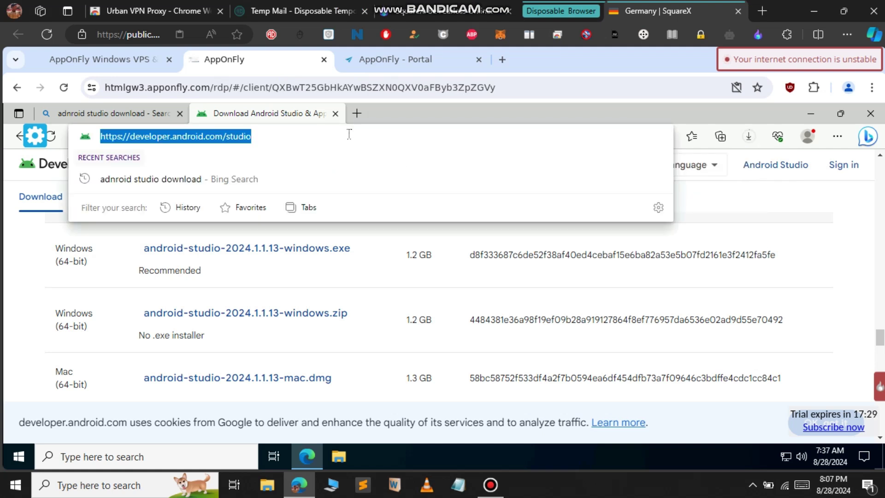
Search 'where am i' to confirm the remote machine is in Prague, then return to the AppOnFly Portal tab.
text(where am i)
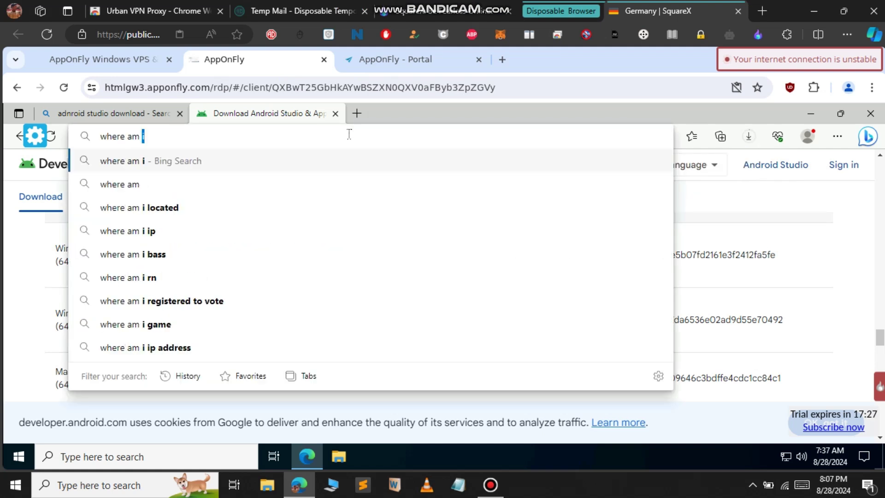
key(Return)
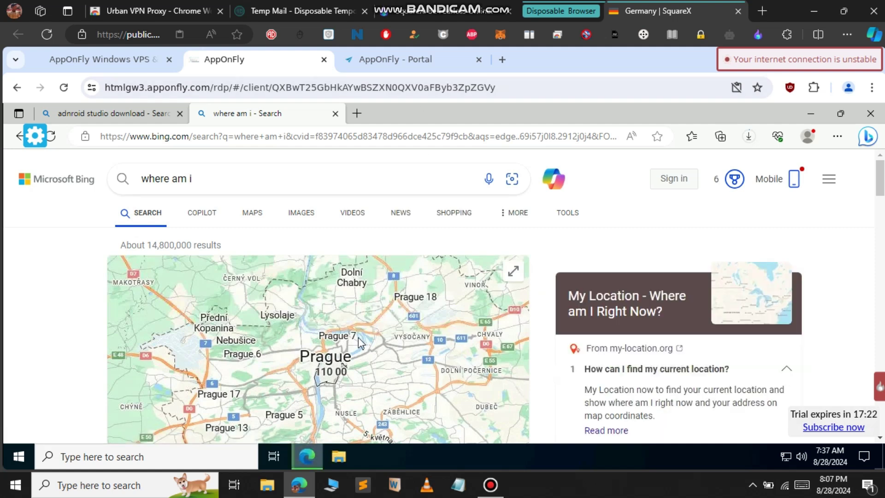
scroll(359, 342, down, 6)
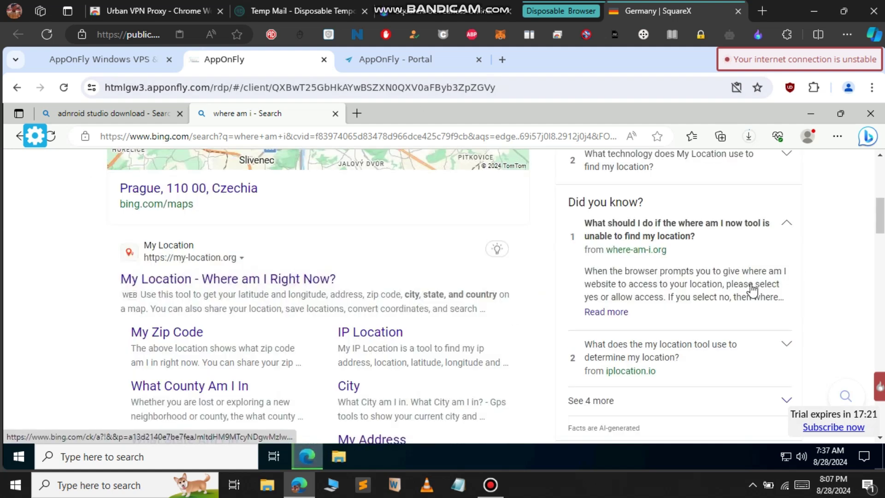
scroll(752, 289, down, 5)
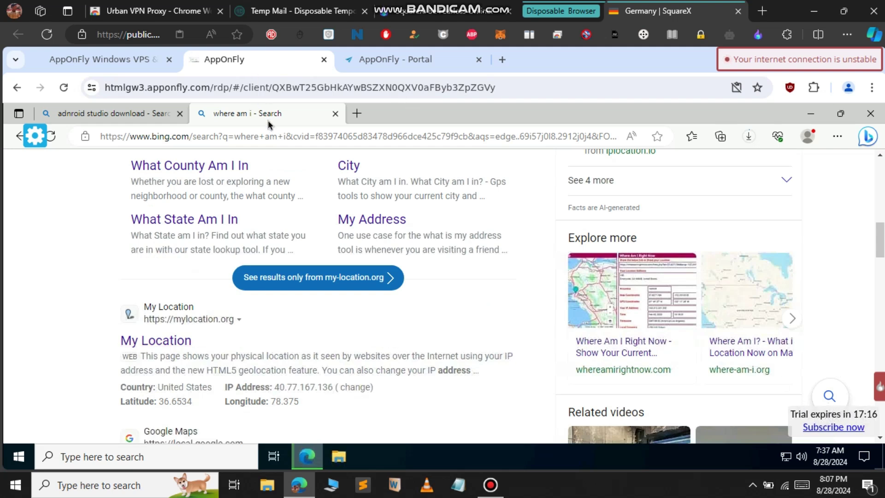
click(272, 139)
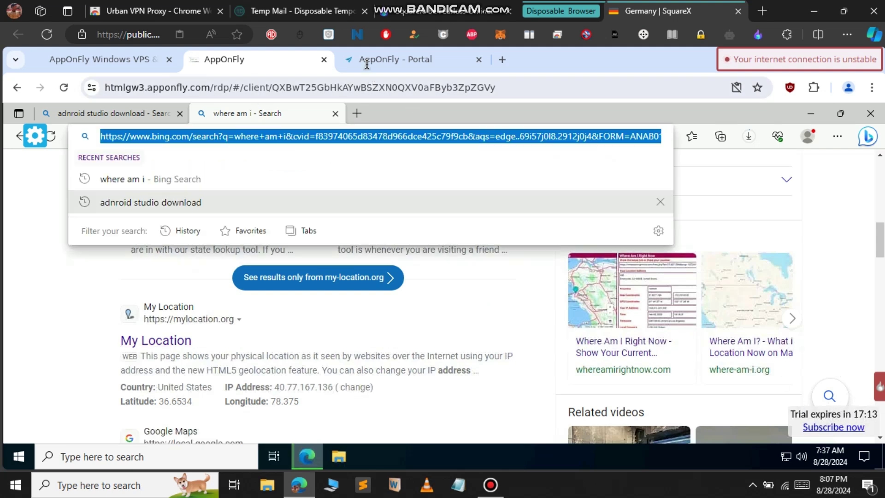
click(367, 65)
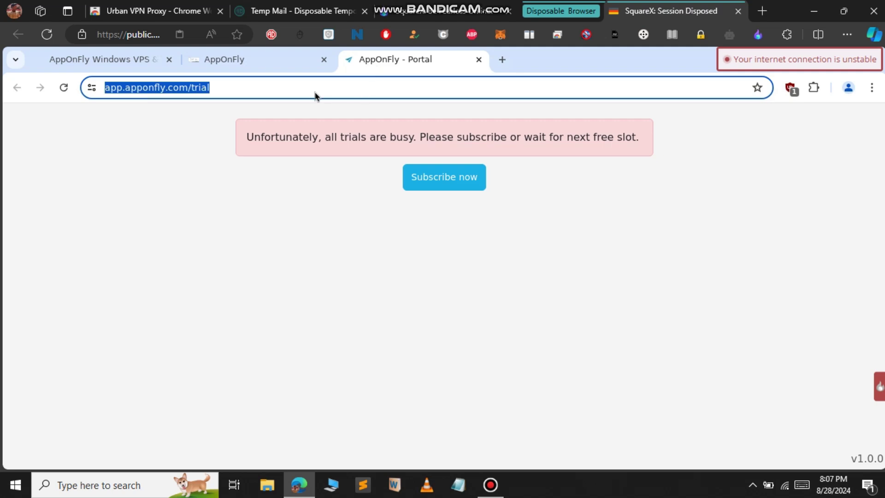